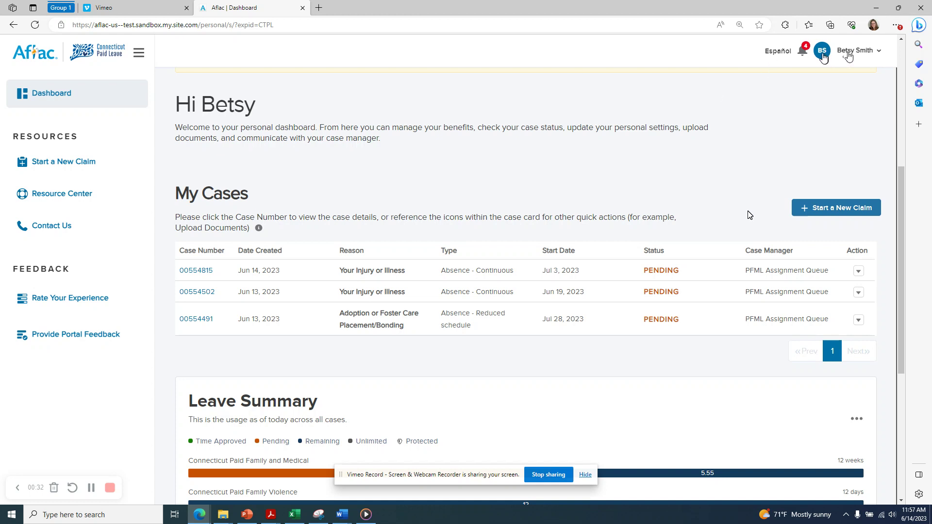
Look over the account menu and My Cases list, then bring up the Start a New Claim checklist.
left_click(822, 52)
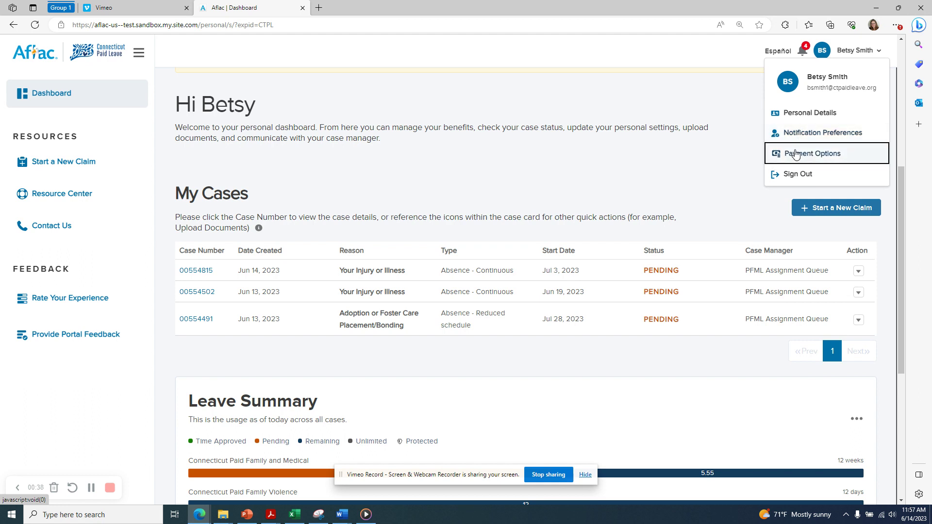
left_click(593, 166)
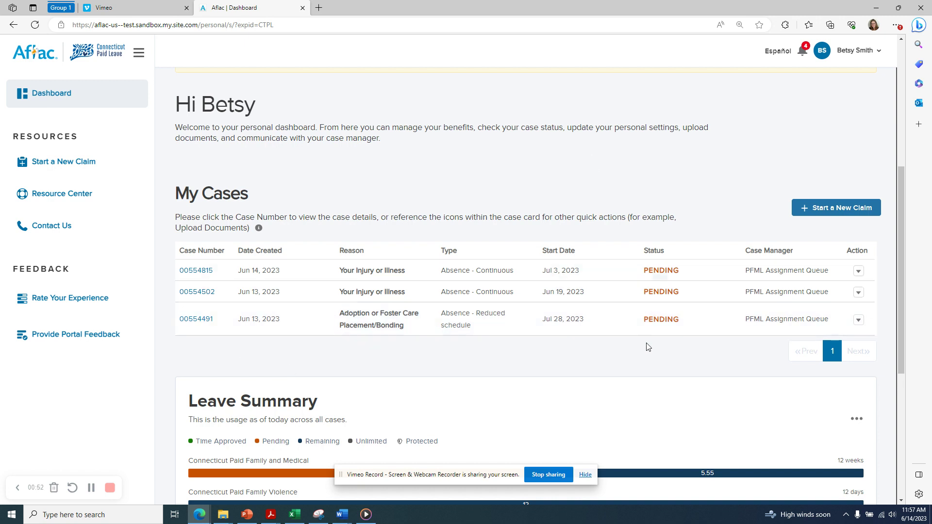
scroll(183, 344, "down", 2)
scroll(184, 337, "down", 3)
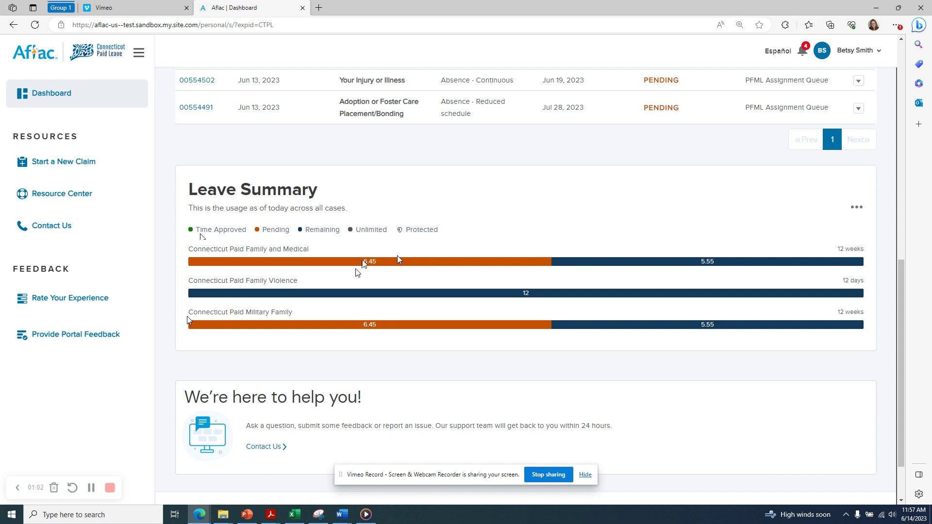
scroll(441, 257, "up", 3)
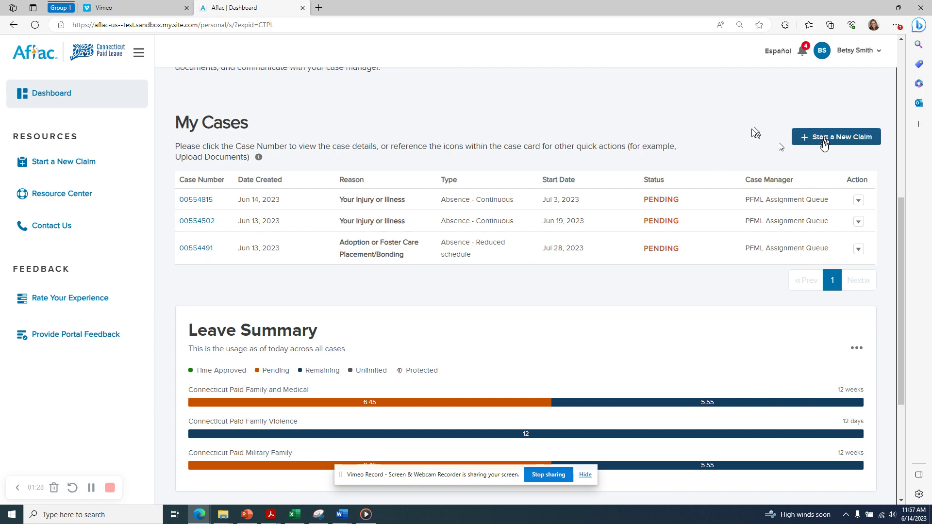
left_click(823, 146)
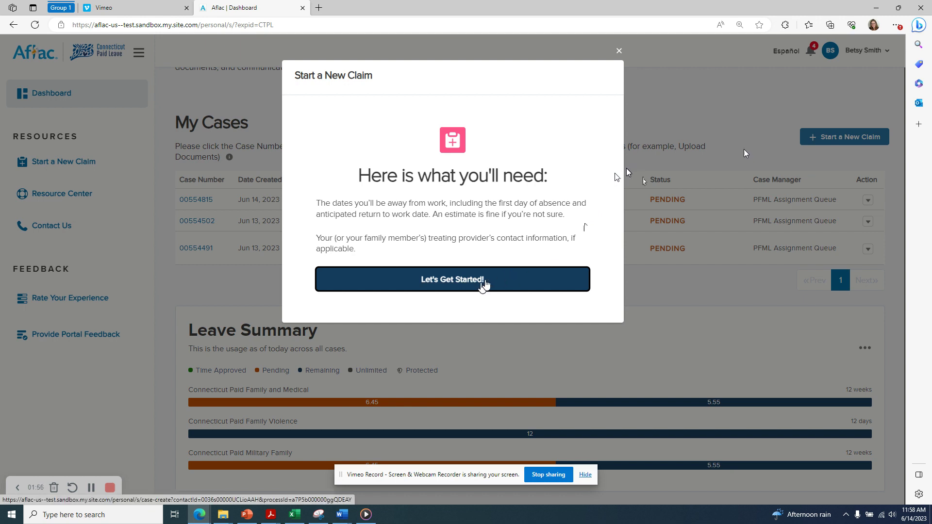
Begin the intake, answer No to self-employment, and enter employer Bakers Inc with its contact's name and phone number.
left_click(442, 281)
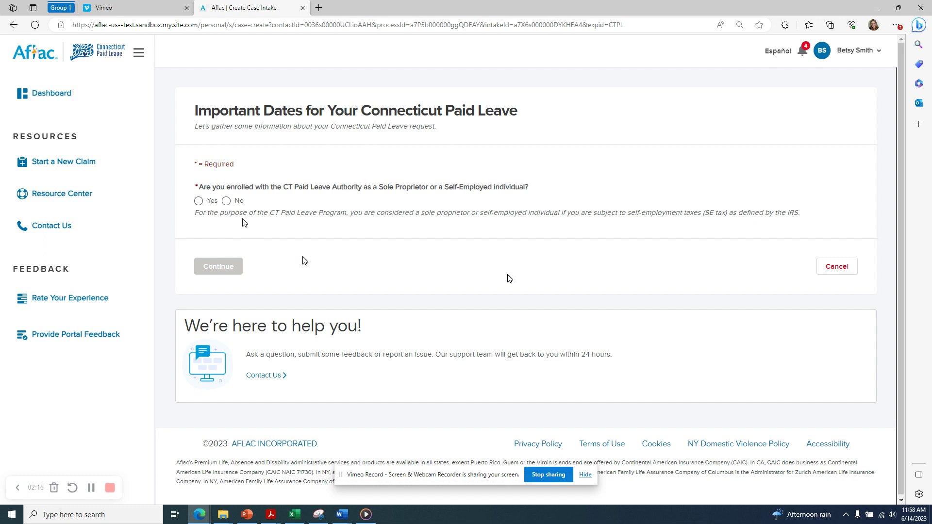
left_click(226, 201)
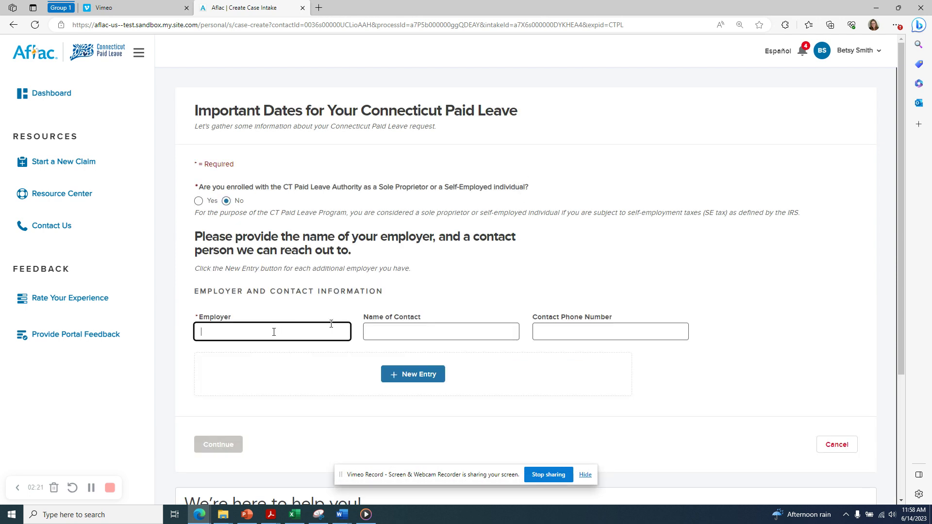
type("Bakers Inc")
key("Tab")
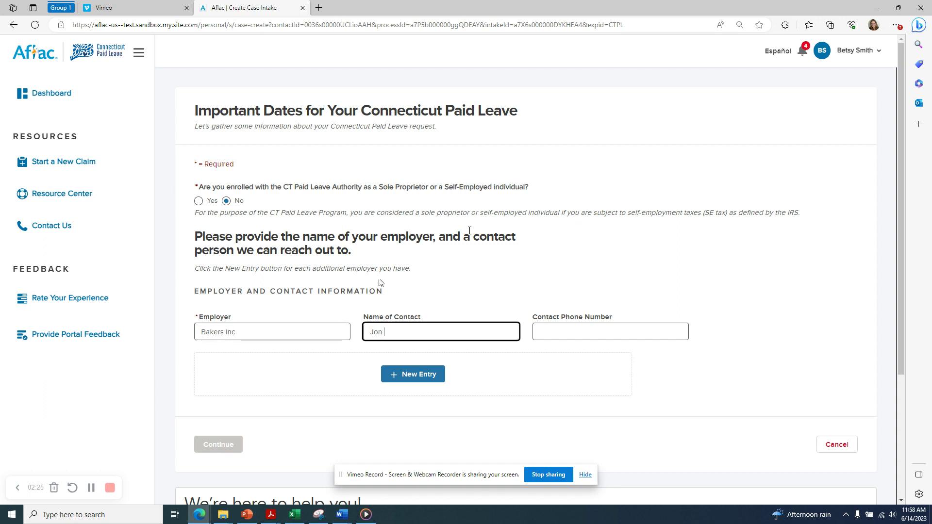
key("Tab")
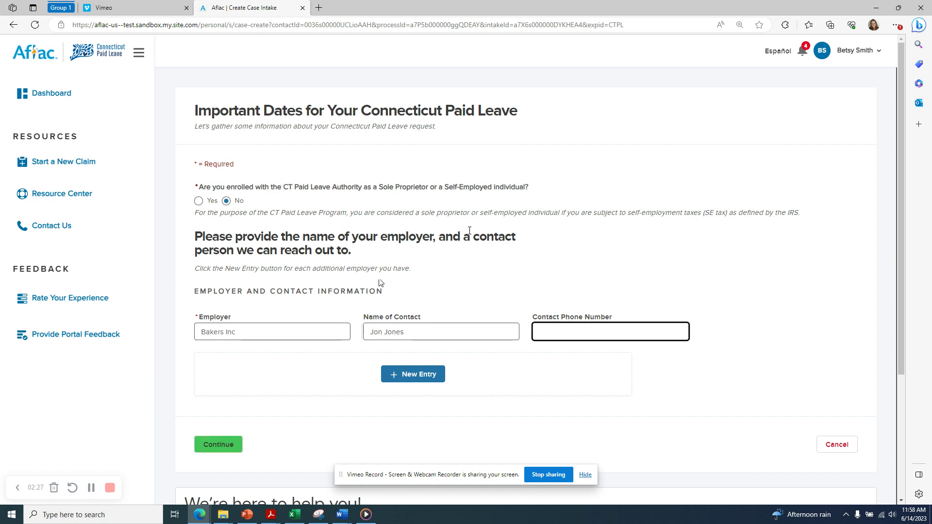
type("111-222-3333")
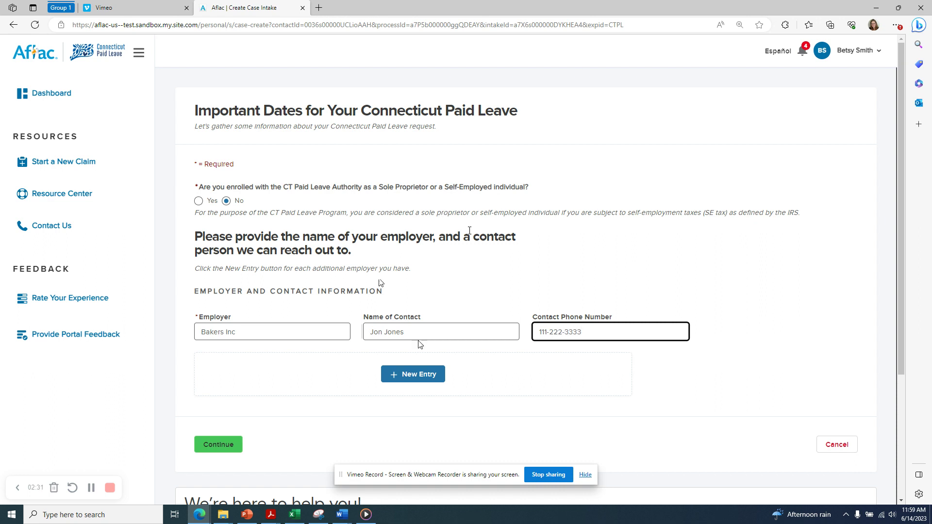
left_click(407, 377)
Submit the employer details, then choose Your Injury or Illness as the leave reason and continue.
left_click(212, 445)
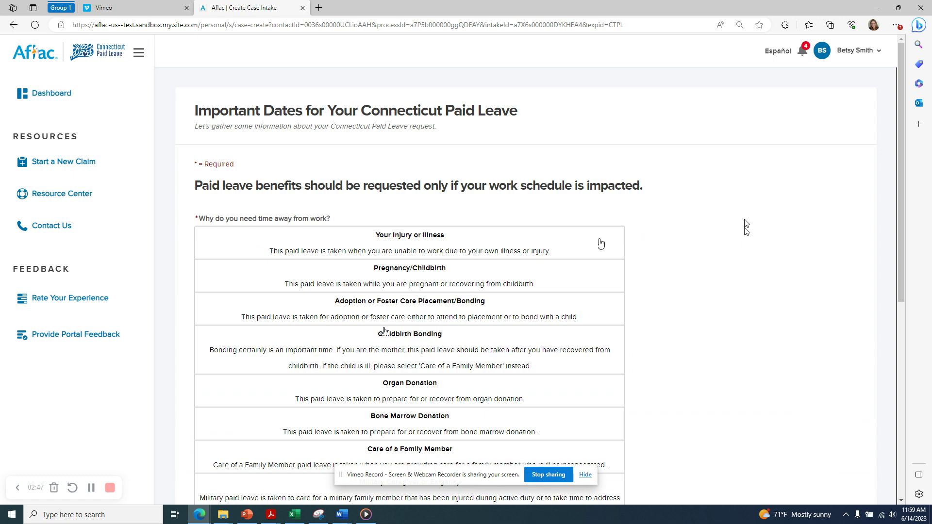
scroll(745, 223, "down", 1)
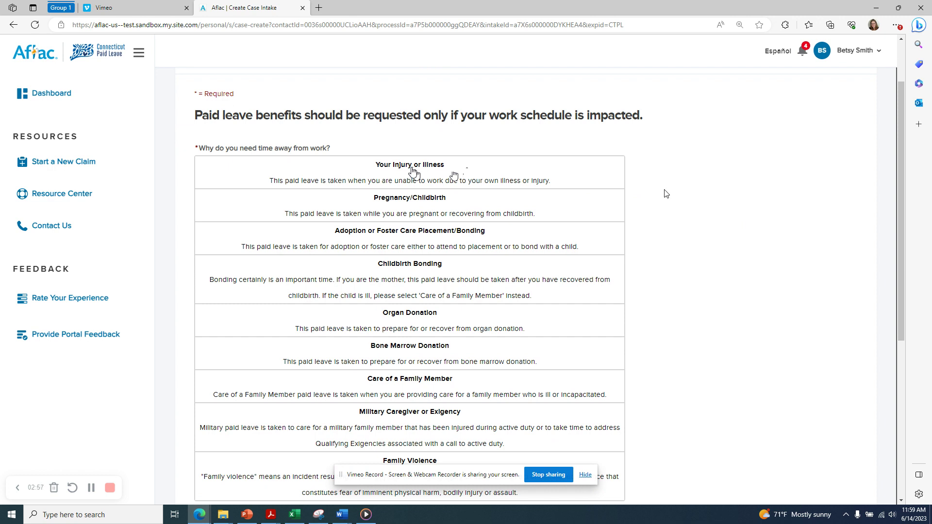
left_click(412, 171)
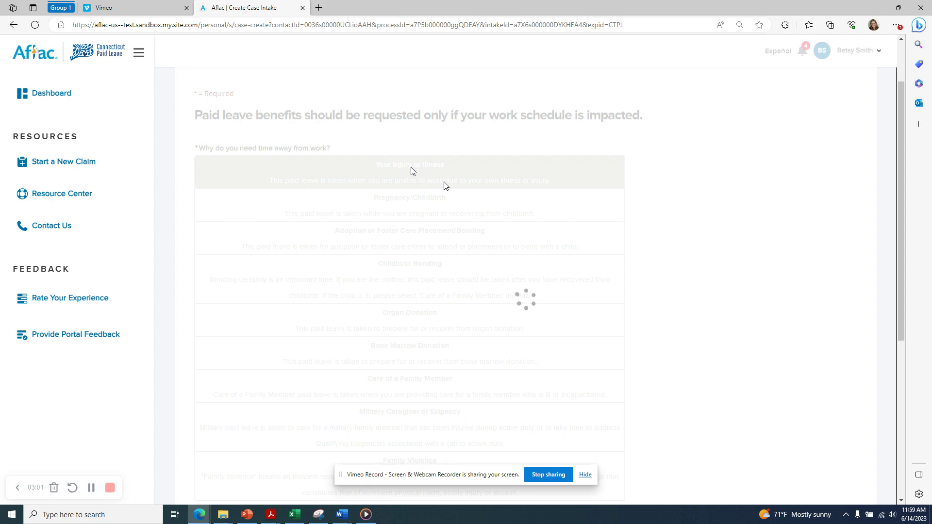
scroll(450, 225, "down", 2)
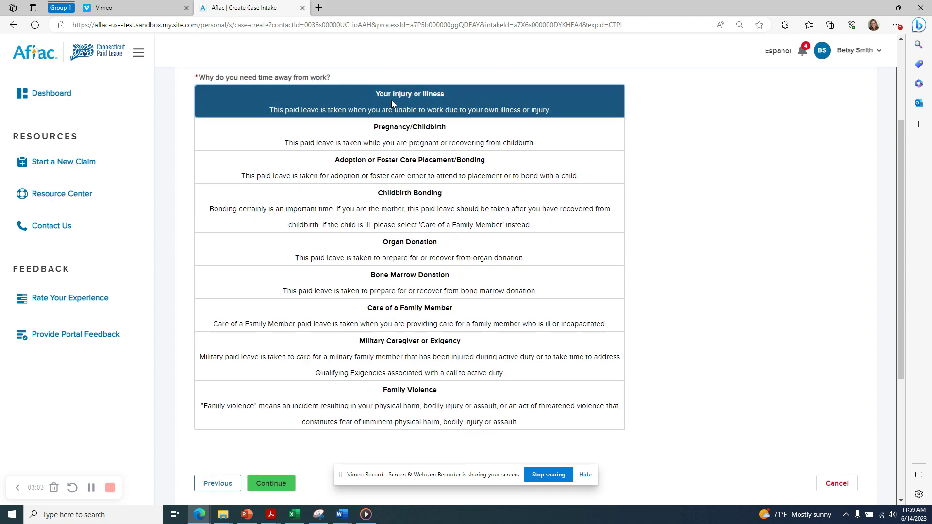
left_click(280, 483)
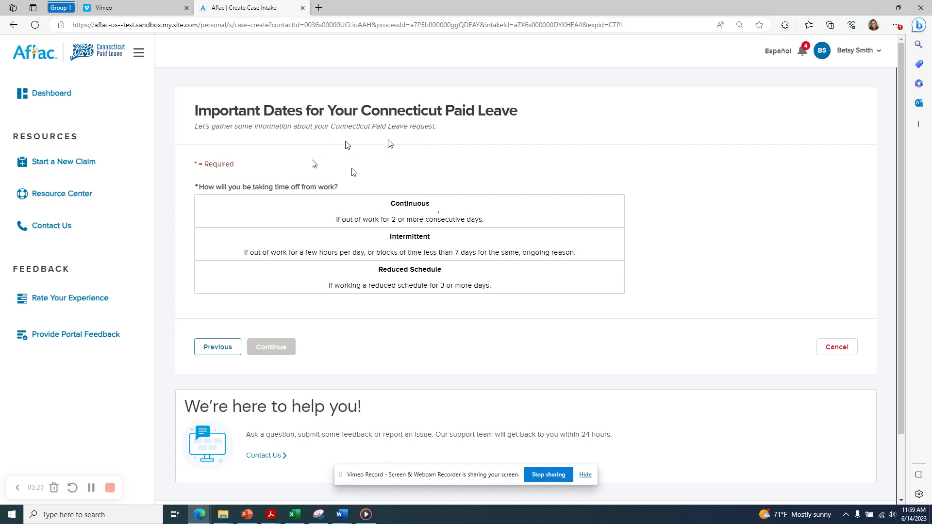
Choose Continuous leave running from Jul 10 to Jul 14, 2023.
left_click(442, 206)
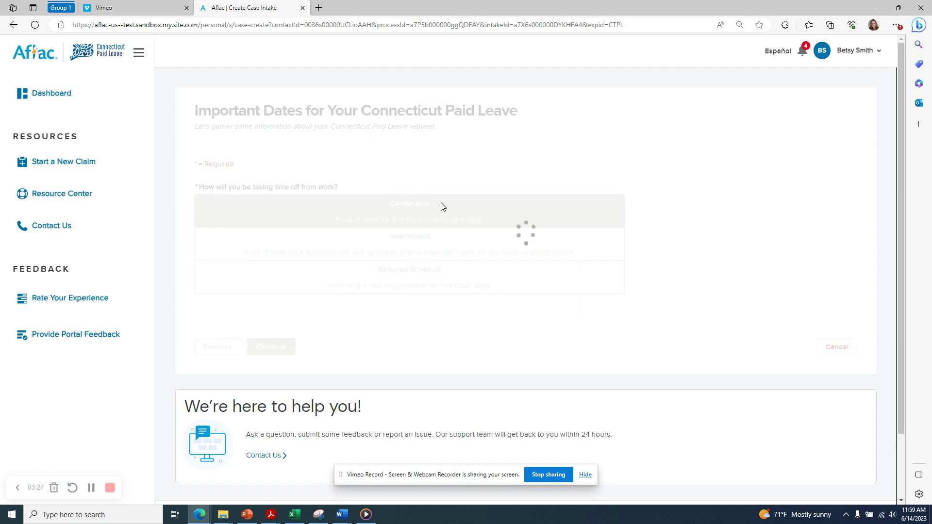
scroll(385, 243, "down", 3)
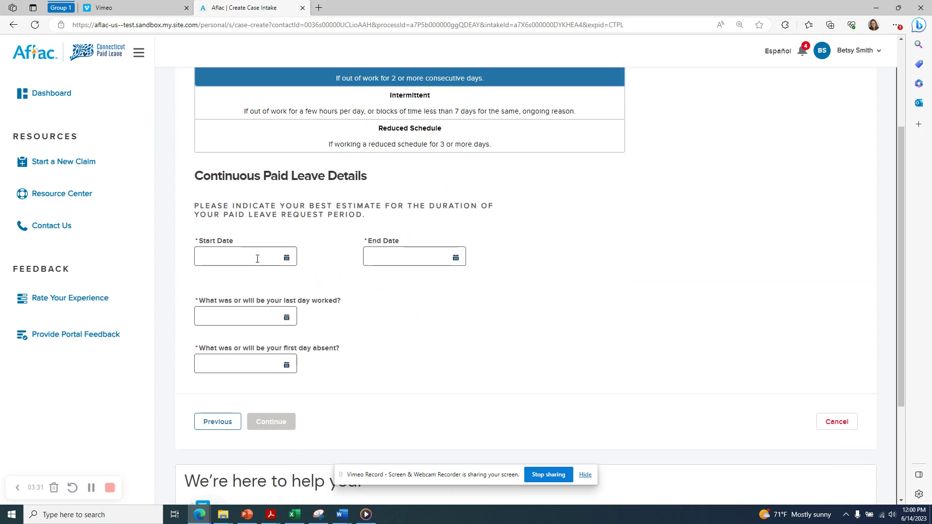
left_click(258, 258)
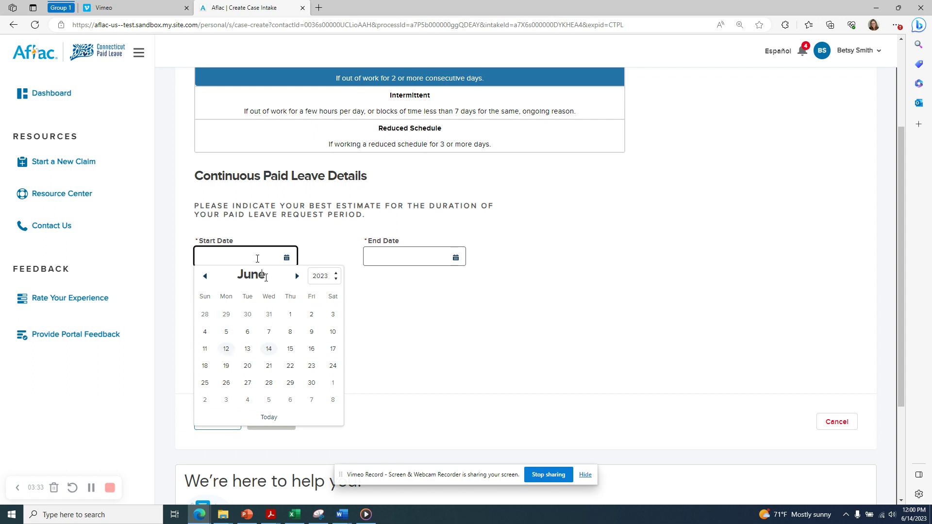
left_click(297, 276)
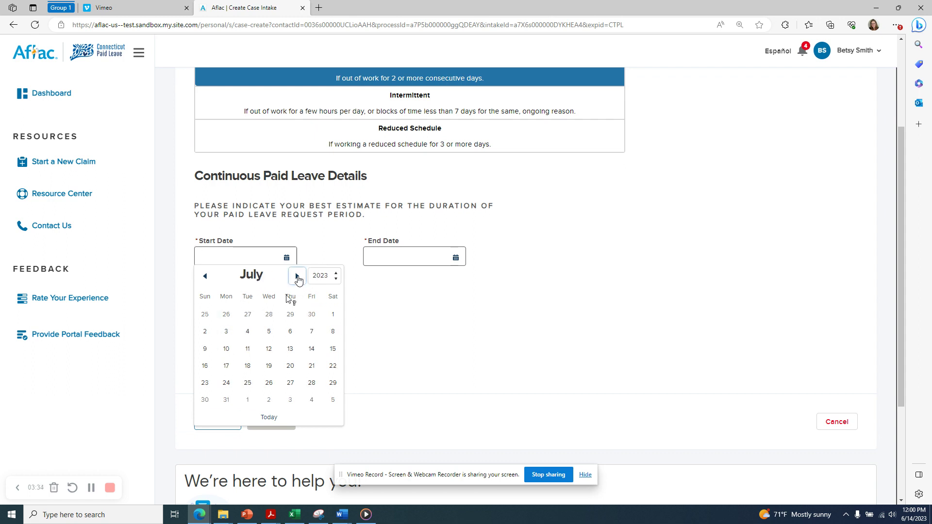
left_click(226, 348)
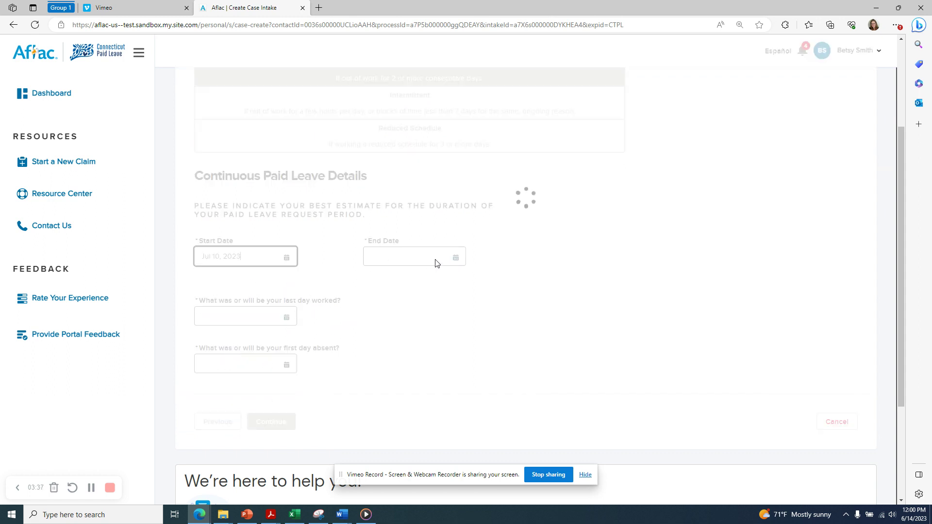
left_click(437, 258)
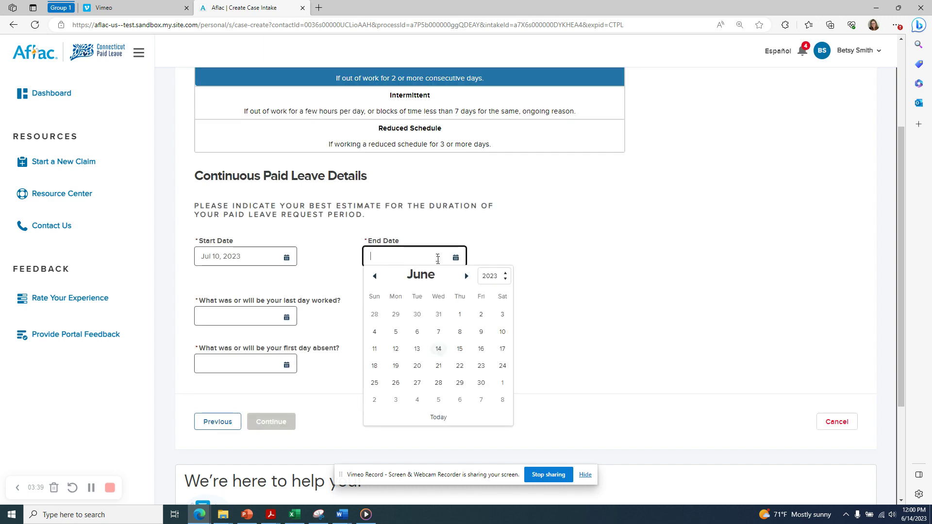
left_click(466, 276)
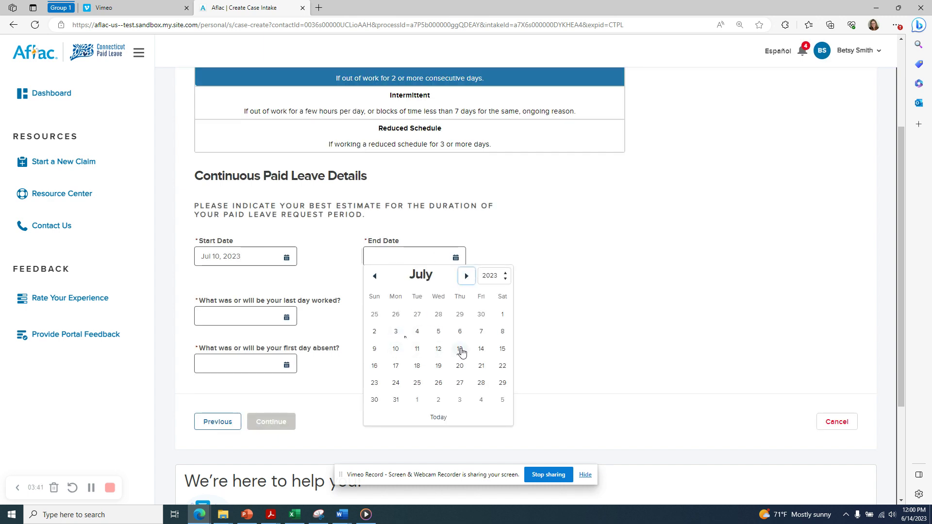
left_click(481, 348)
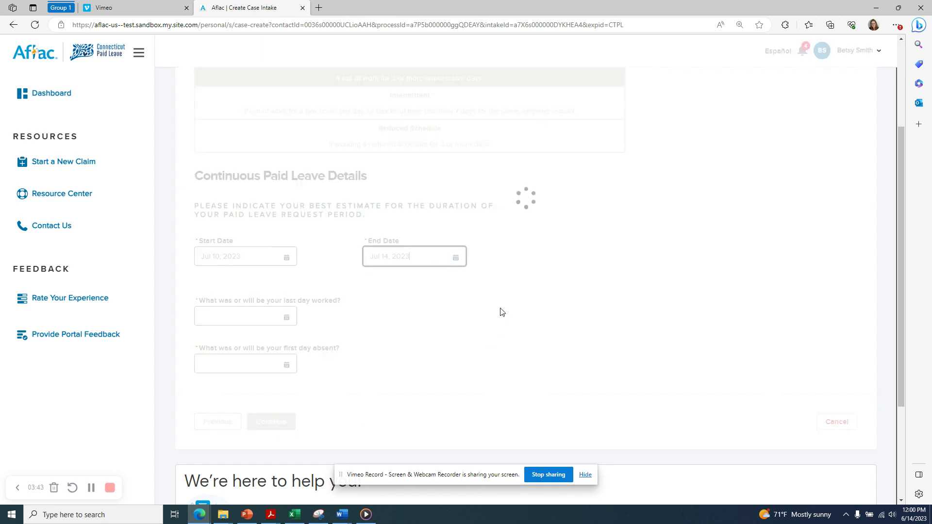
Set the last day worked to Jul 9, 2023 and the first day absent to Jul 10, 2023.
left_click(277, 317)
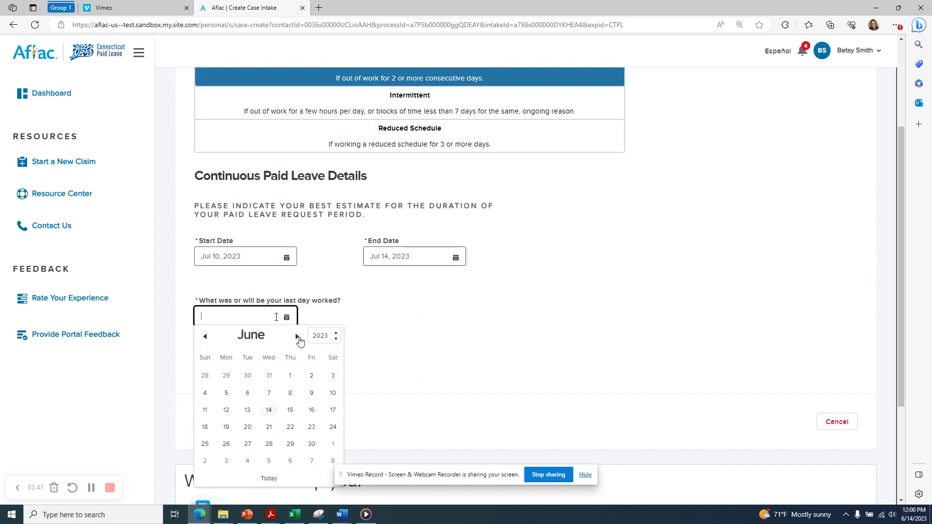
left_click(297, 336)
left_click(206, 411)
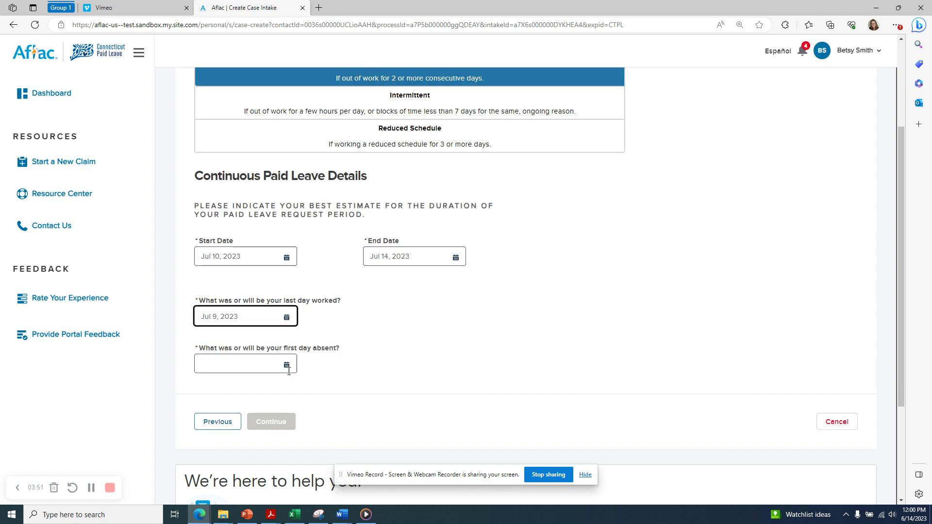
left_click(286, 368)
left_click(402, 329)
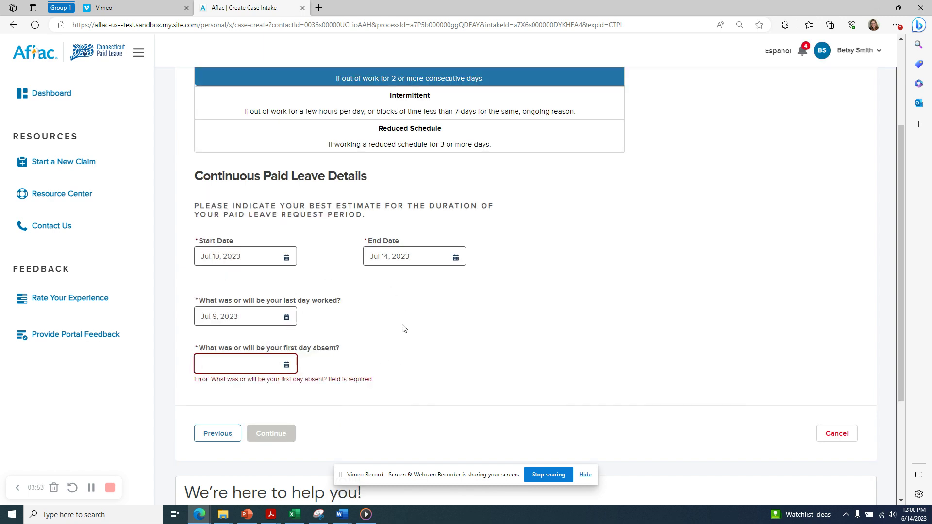
left_click(253, 364)
left_click(297, 203)
left_click(226, 276)
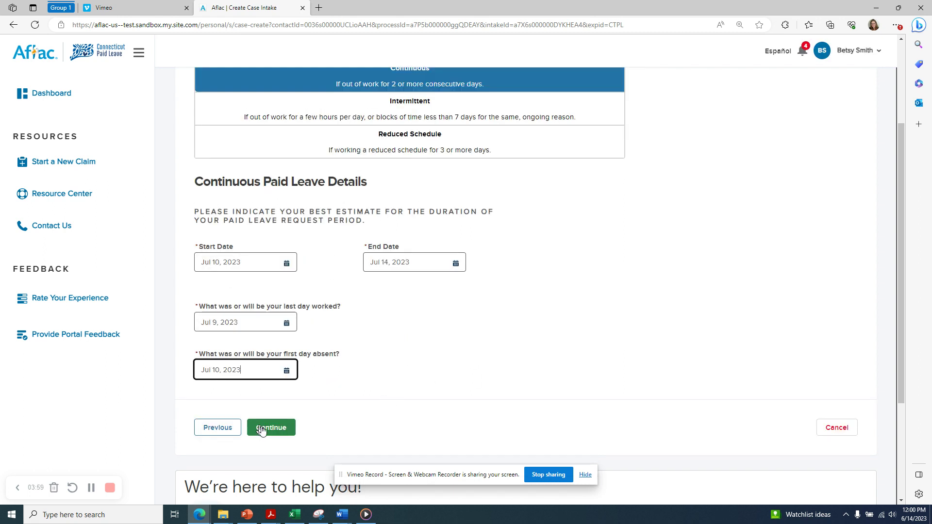
Submit the leave dates, start benefits on Jul 10, 2023, answer No to other income, and continue.
left_click(262, 430)
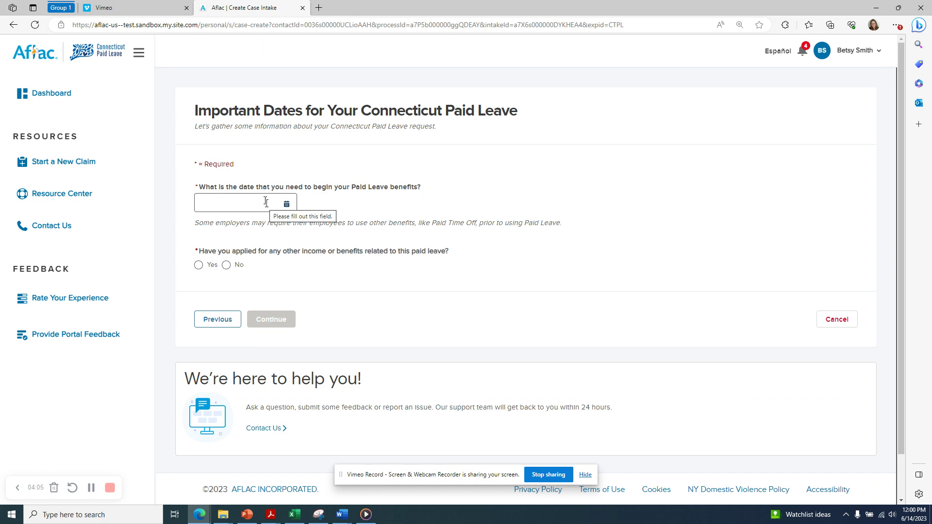
left_click(266, 202)
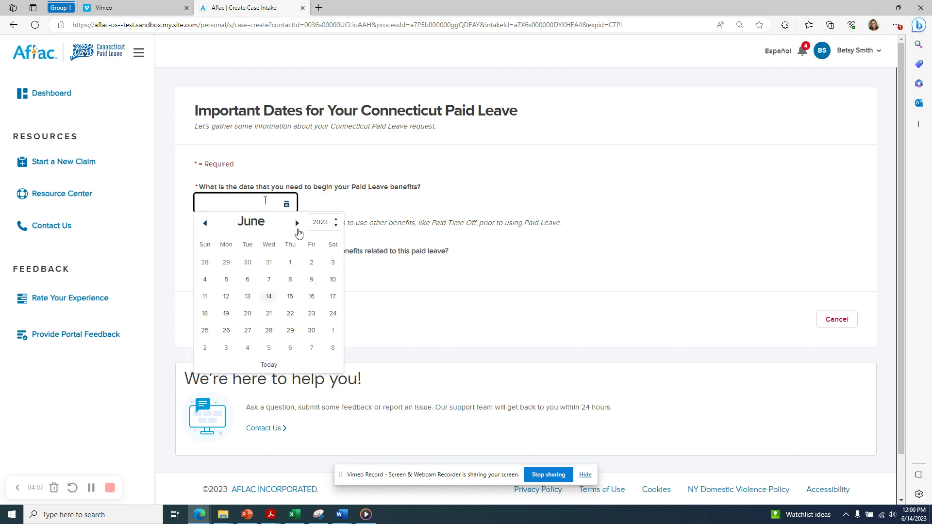
left_click(296, 223)
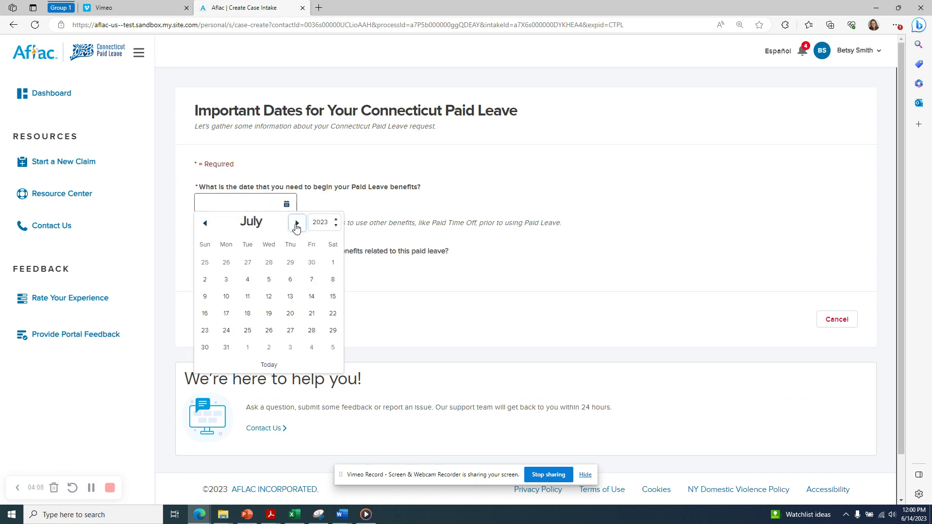
left_click(225, 297)
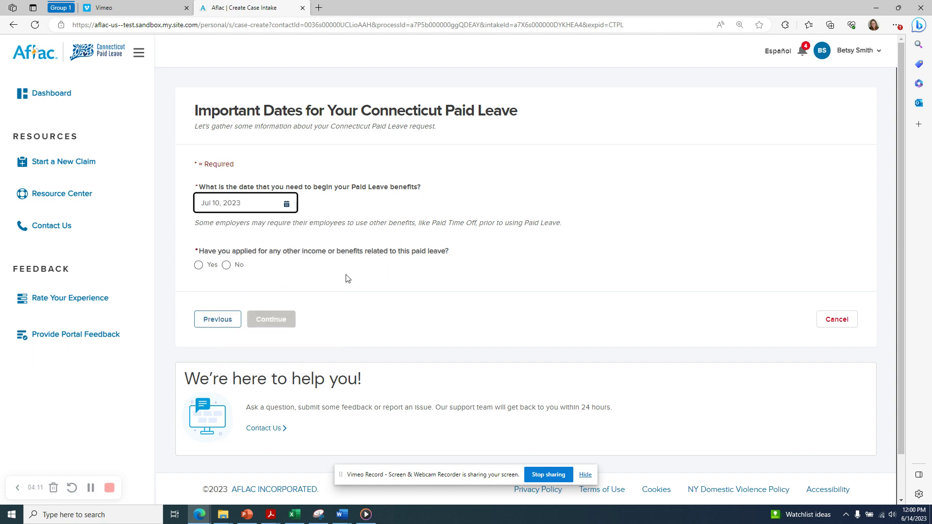
left_click(374, 291)
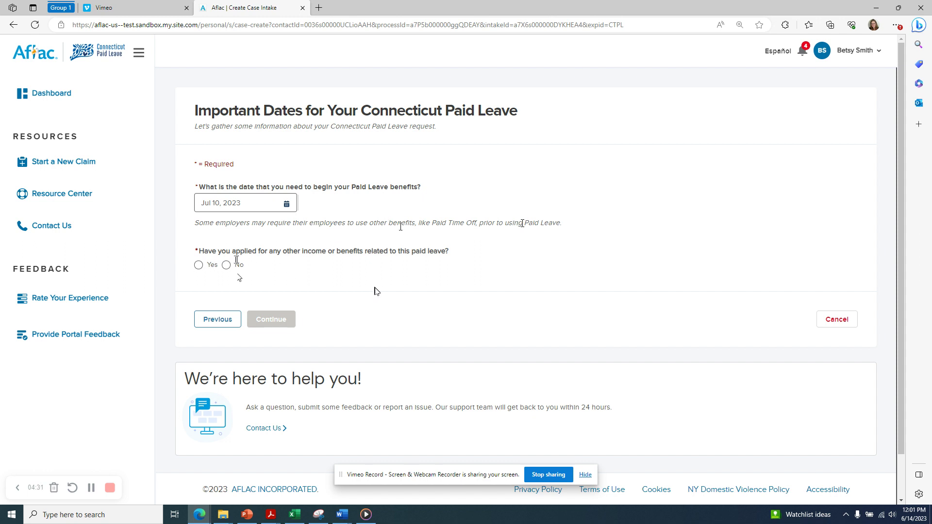
left_click(226, 265)
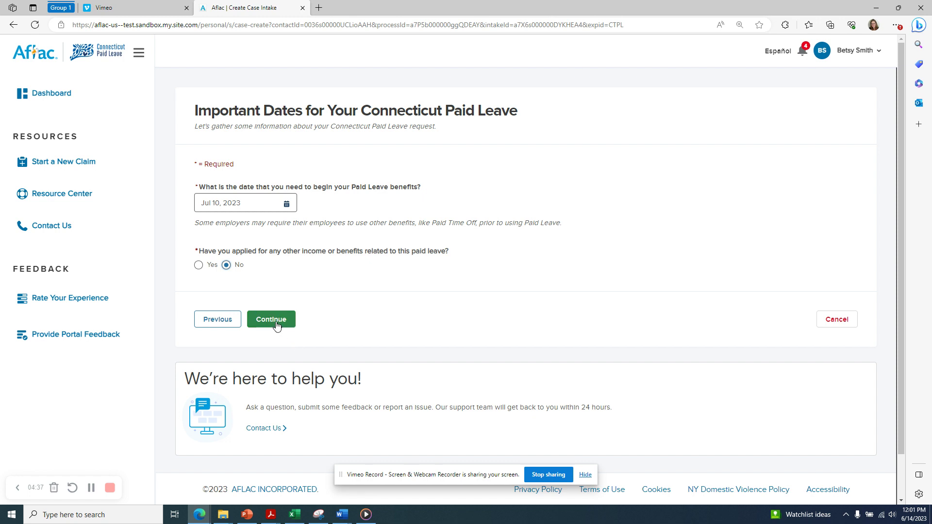
left_click(277, 325)
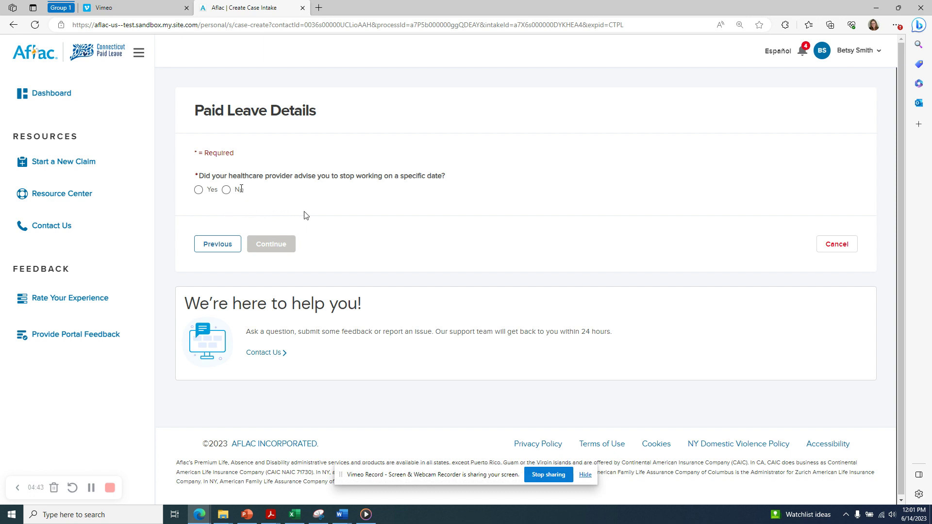
Answer Yes with a Jul 9, 2023 stop-work date, No for COVID-19, and condition 'knee surgery'.
left_click(199, 189)
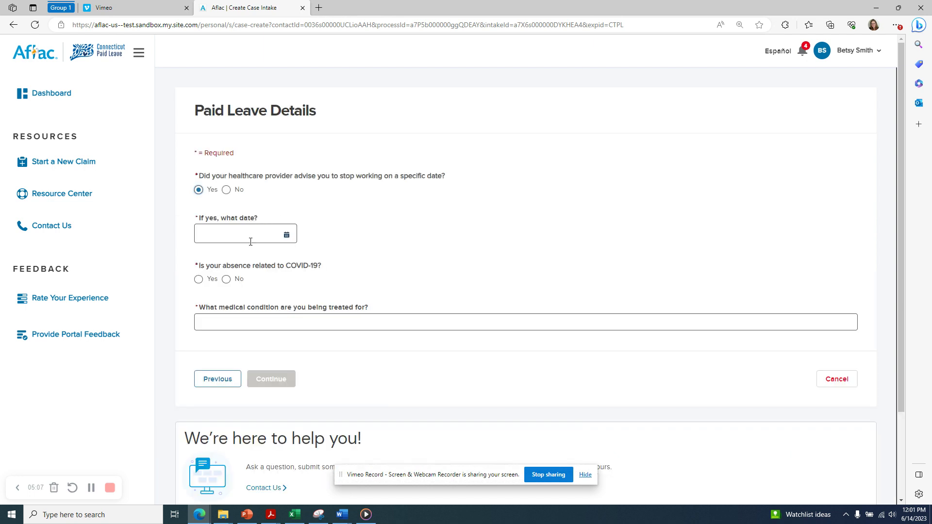
left_click(251, 241)
left_click(296, 253)
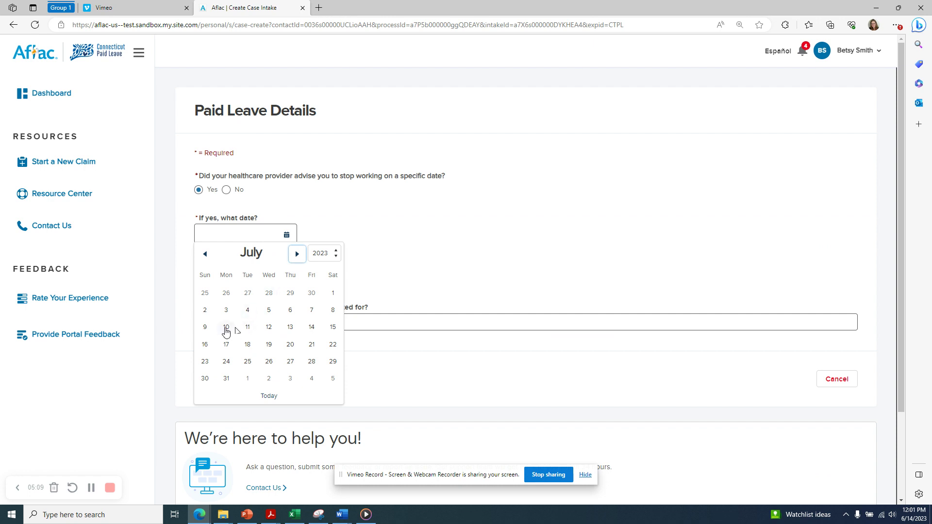
left_click(204, 327)
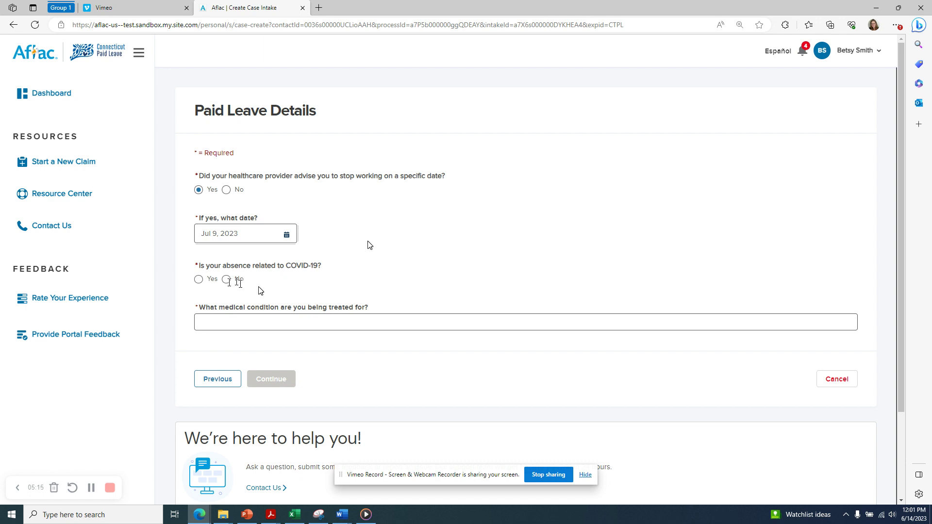
left_click(226, 279)
left_click(262, 325)
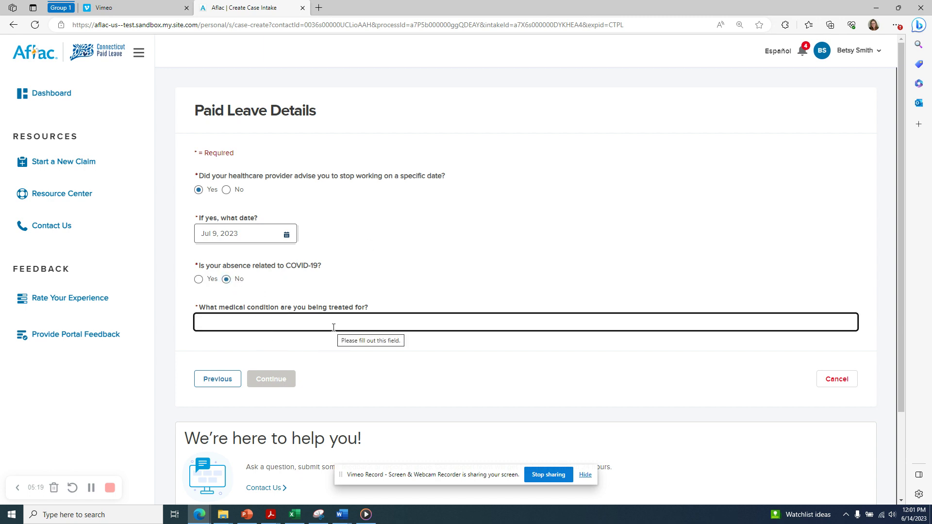
type("k")
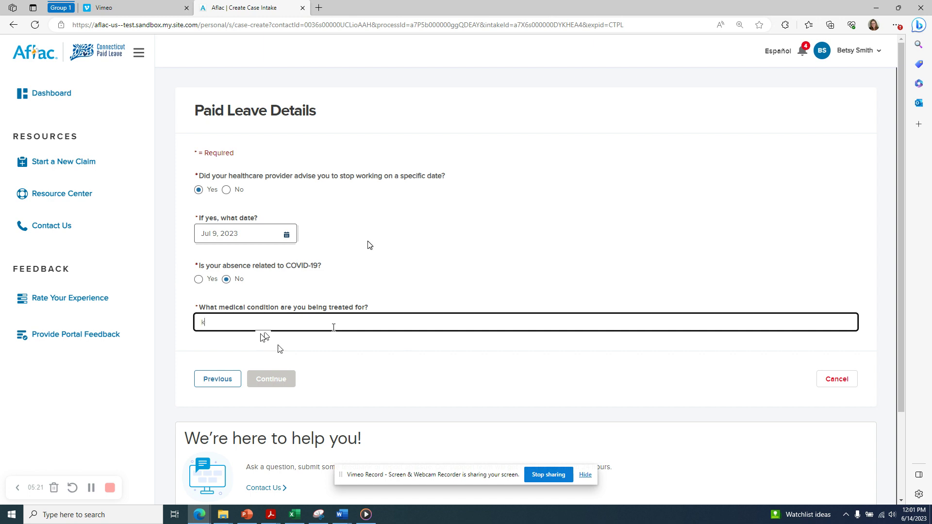
type("nee surgery")
left_click(276, 380)
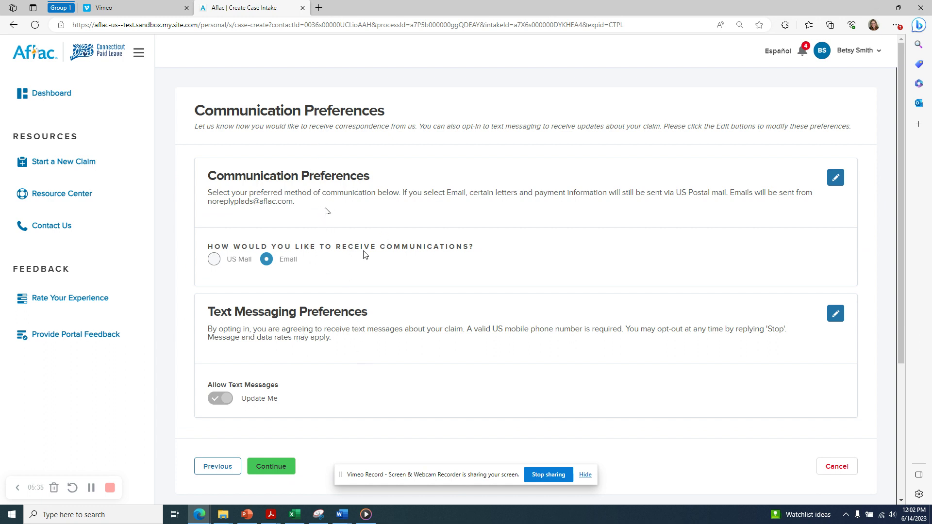
Keep Email as the correspondence preference and save it.
left_click(835, 178)
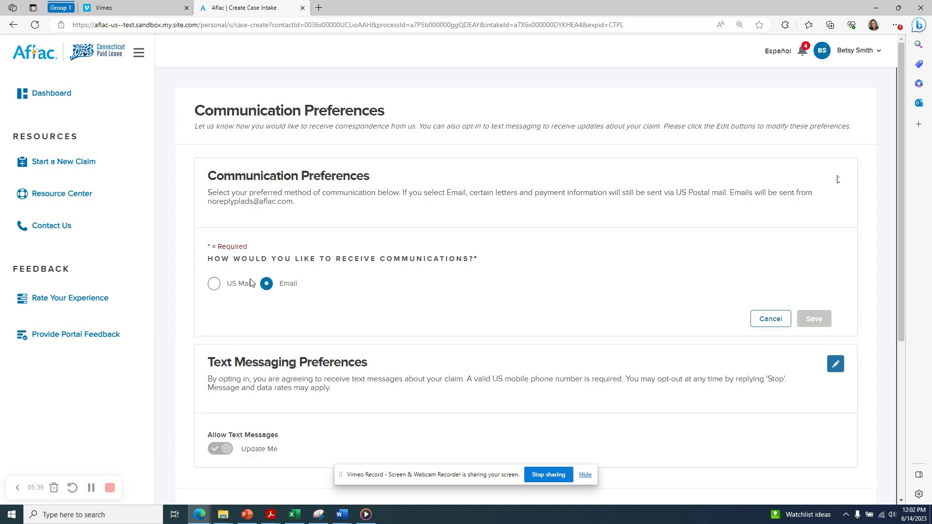
left_click(216, 287)
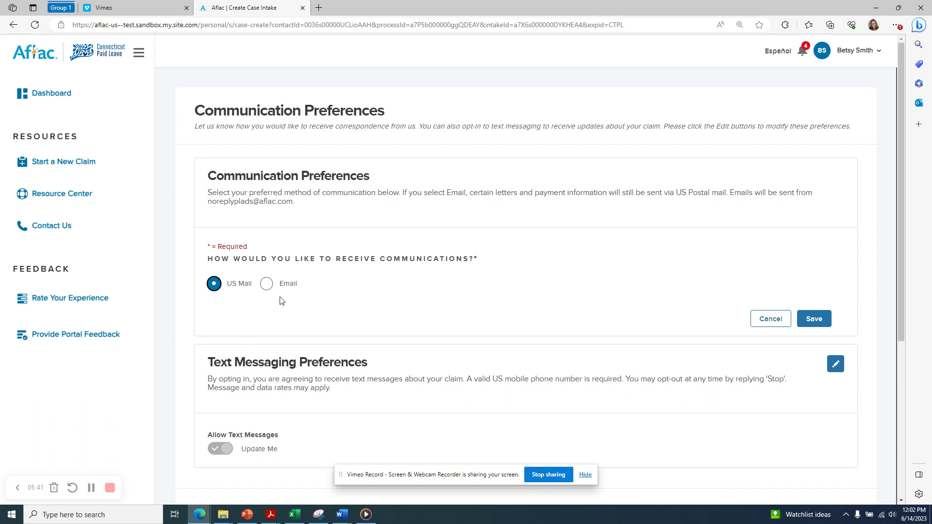
left_click(269, 283)
left_click(810, 320)
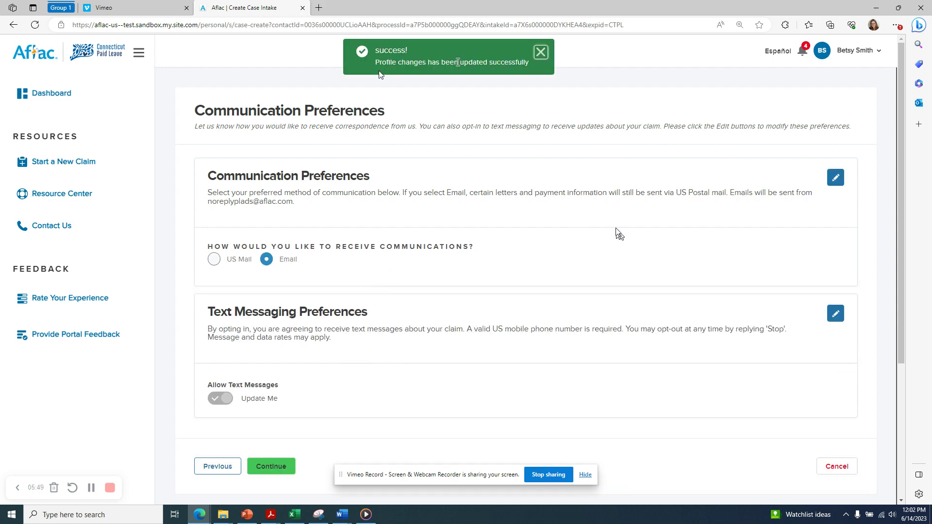
scroll(616, 222, "down", 3)
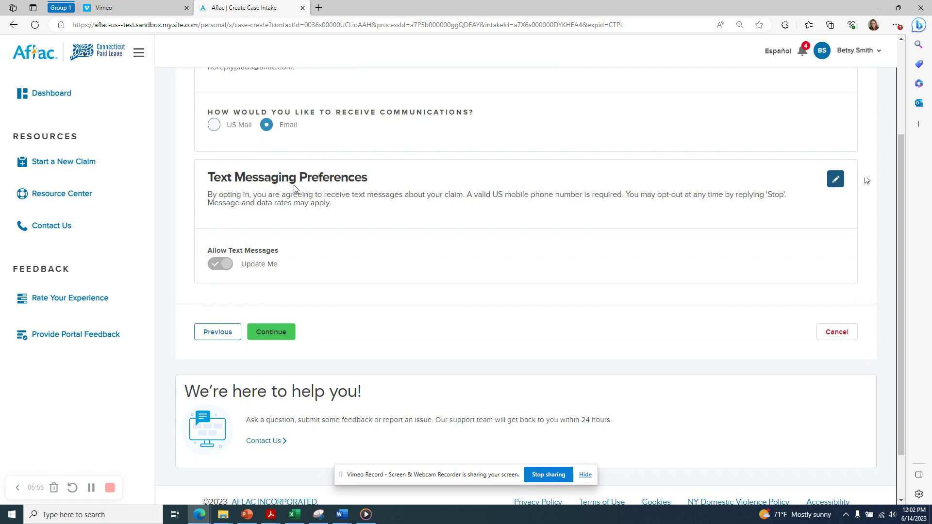
Leave text message updates turned on, save the setting, and continue to payment methods.
left_click(835, 179)
left_click(219, 266)
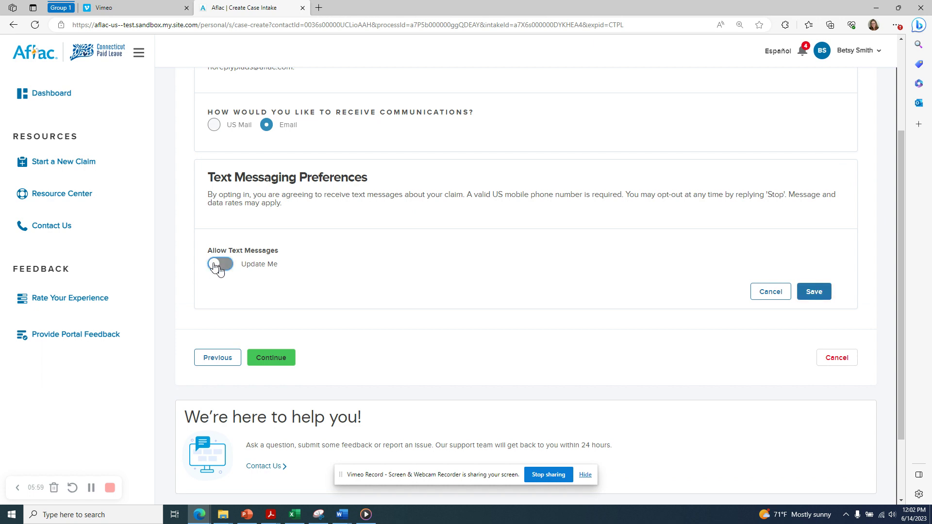
left_click(217, 268)
left_click(223, 267)
left_click(223, 268)
left_click(826, 291)
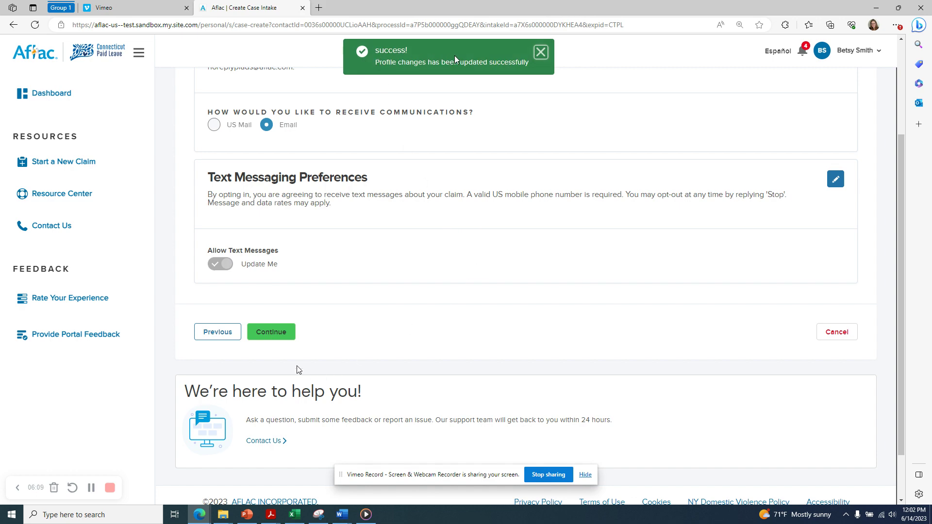
left_click(272, 333)
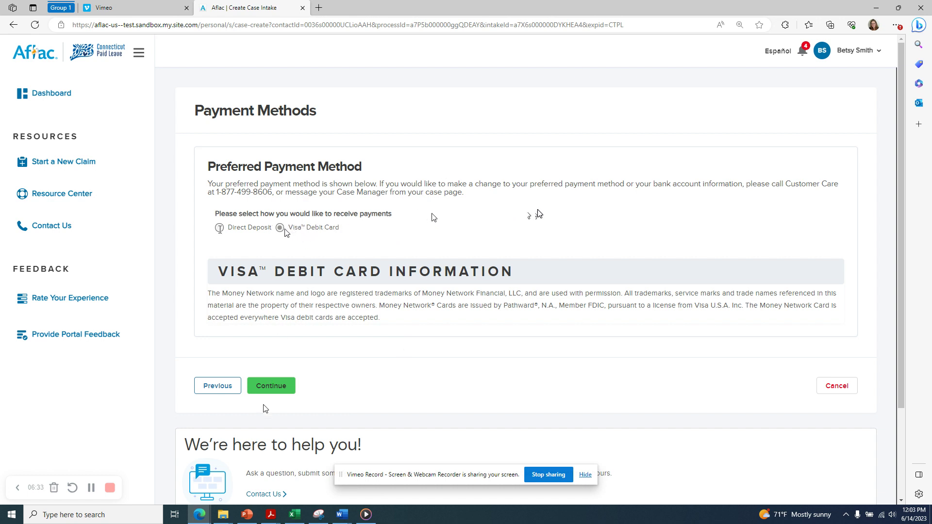
Accept the Visa debit card payment and skip adding tax withholding.
left_click(267, 386)
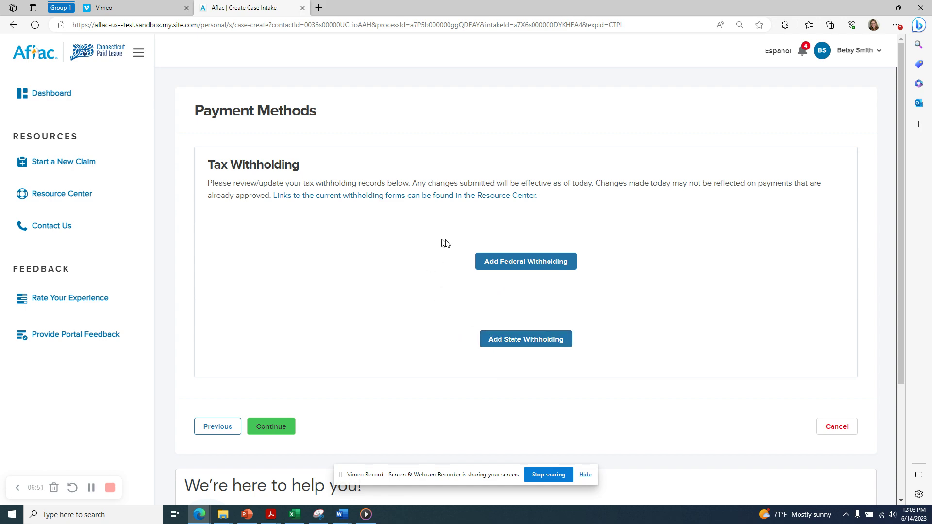
left_click(272, 430)
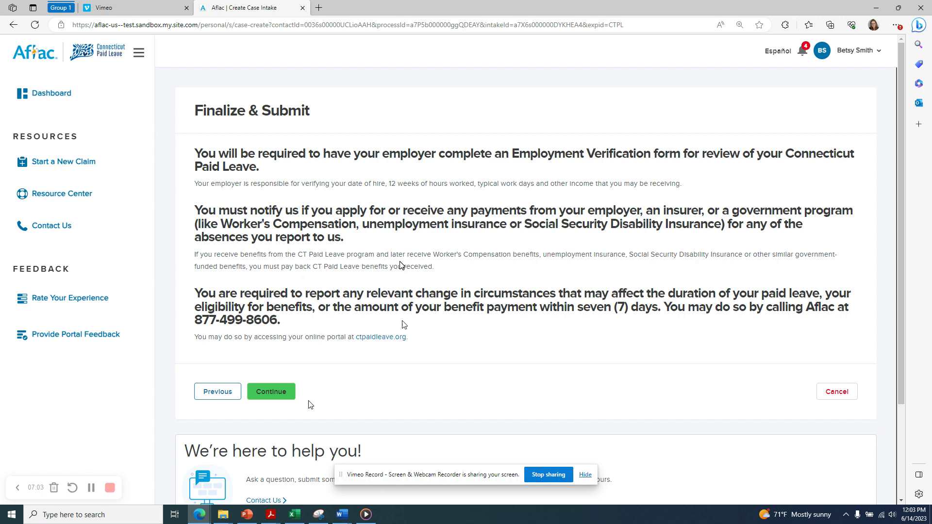
Acknowledge the reporting notices, pick Employer as the referral source, and answer Yes to the attestation.
left_click(278, 392)
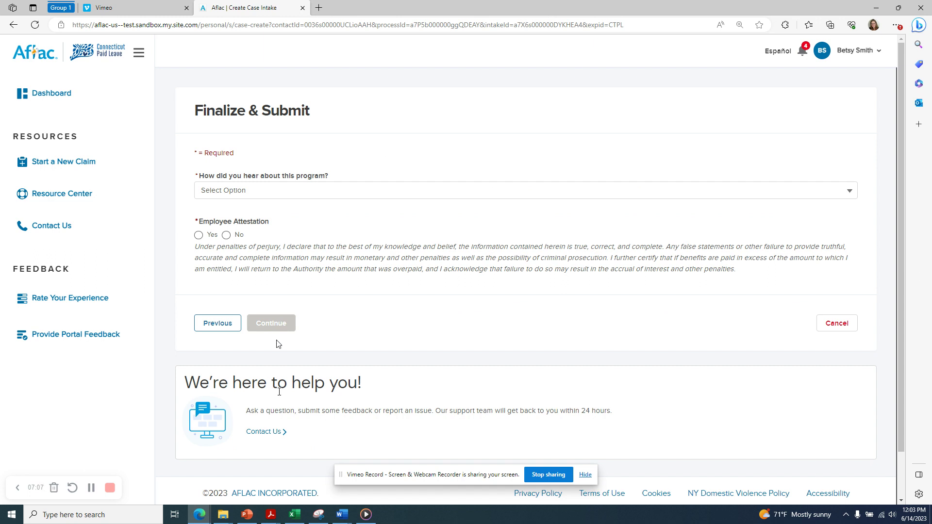
left_click(318, 194)
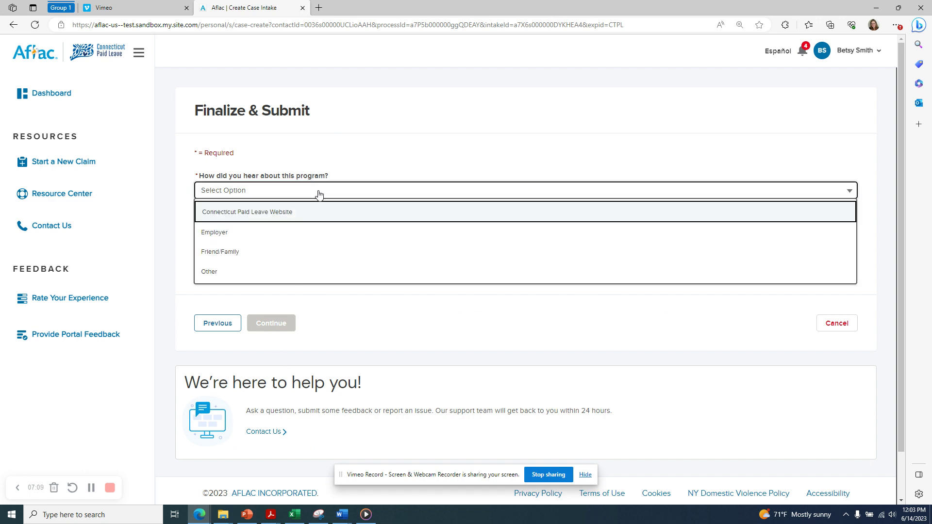
left_click(311, 232)
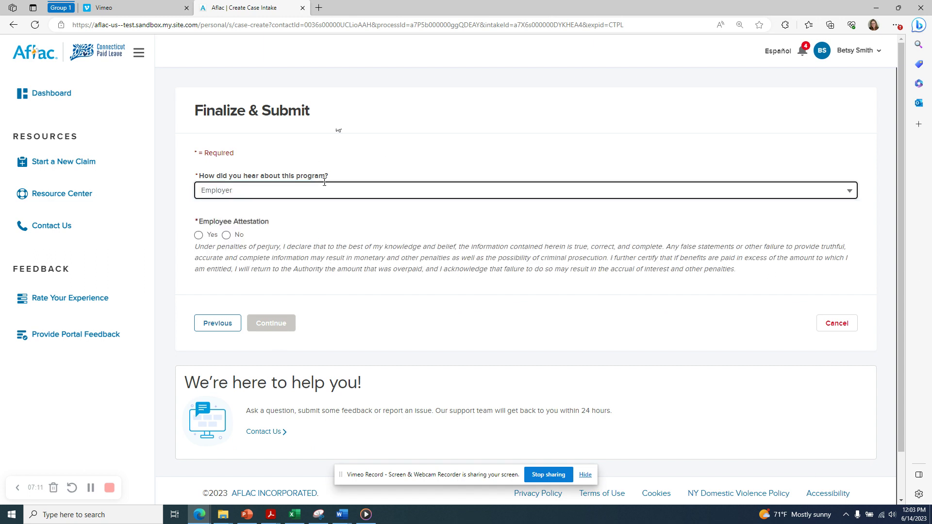
left_click(390, 146)
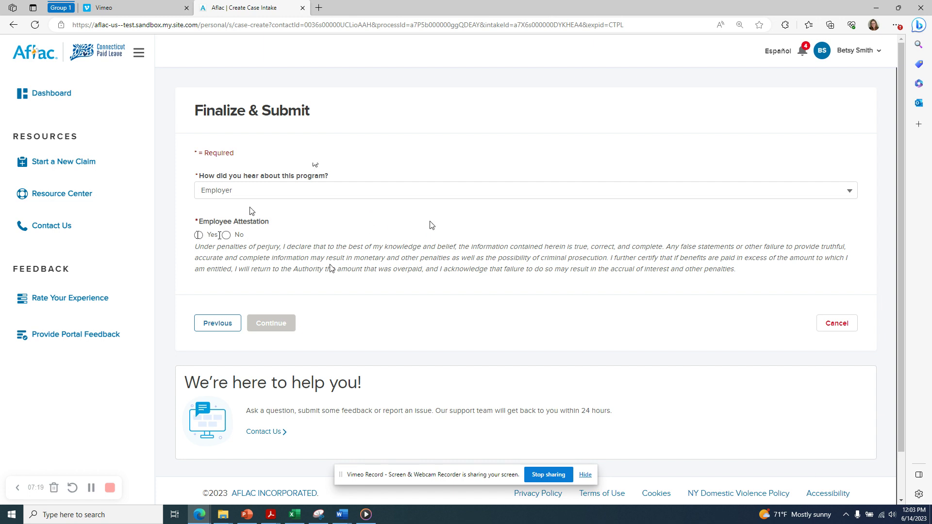
left_click(219, 236)
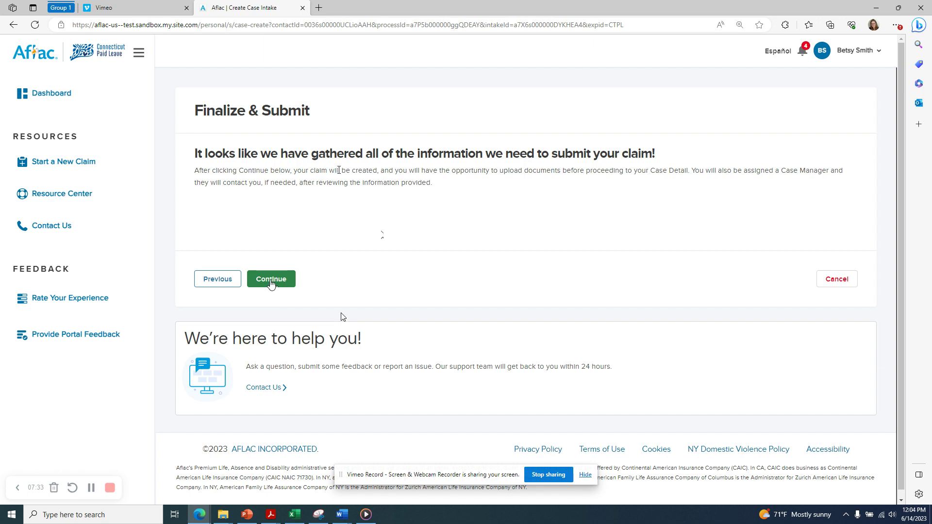
Submit the claim from the summary page and acknowledge the job-protection notice.
left_click(271, 282)
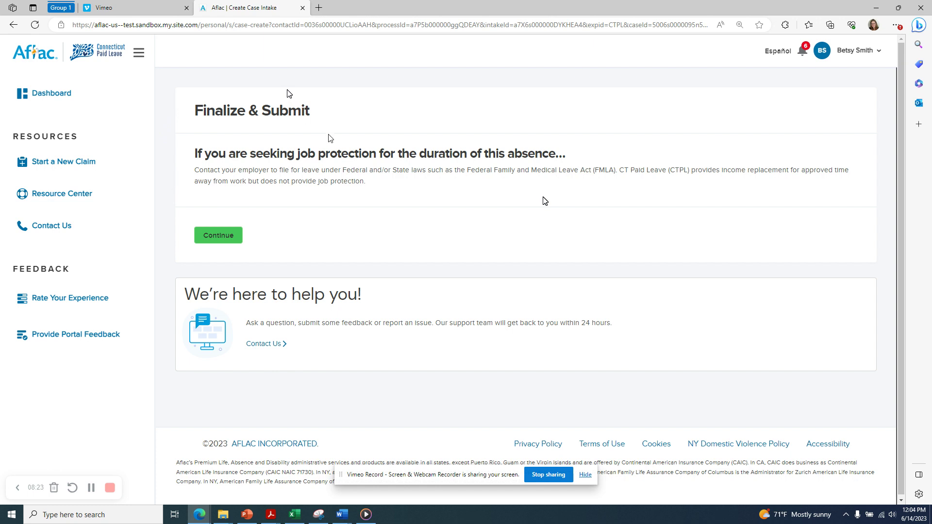
left_click(216, 238)
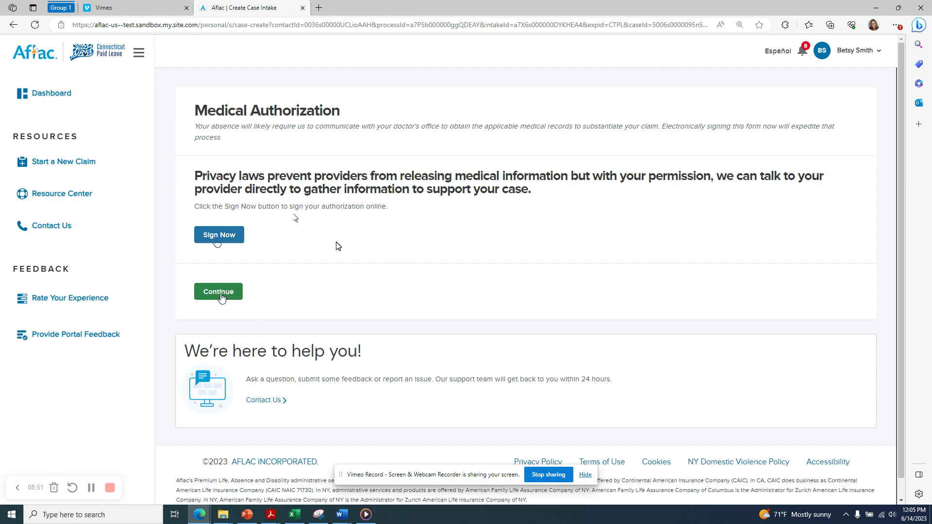
Continue past the Medical Authorization without signing to reach the What's Next Document Dashboard.
left_click(221, 297)
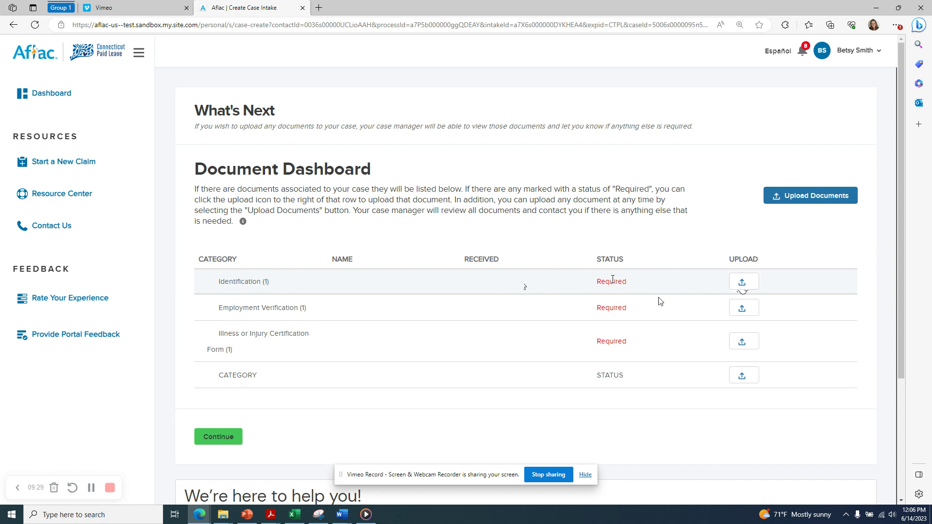
Move past the document dashboard to the What Happens Next claim-created confirmation.
scroll(345, 333, "down", 1)
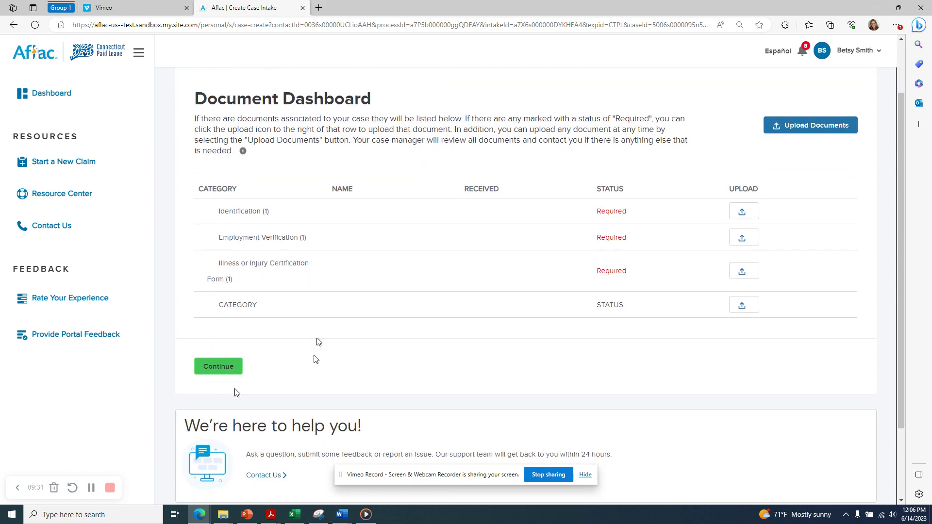
left_click(218, 367)
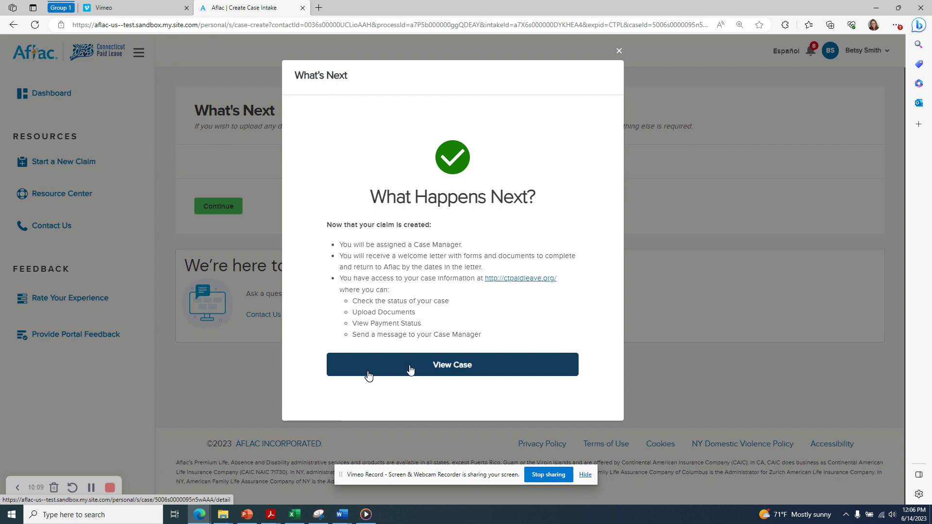
Open the new claim's case page and review Key Dates, Leave Summary (7.45 of 12 weeks) and Messages.
left_click(410, 370)
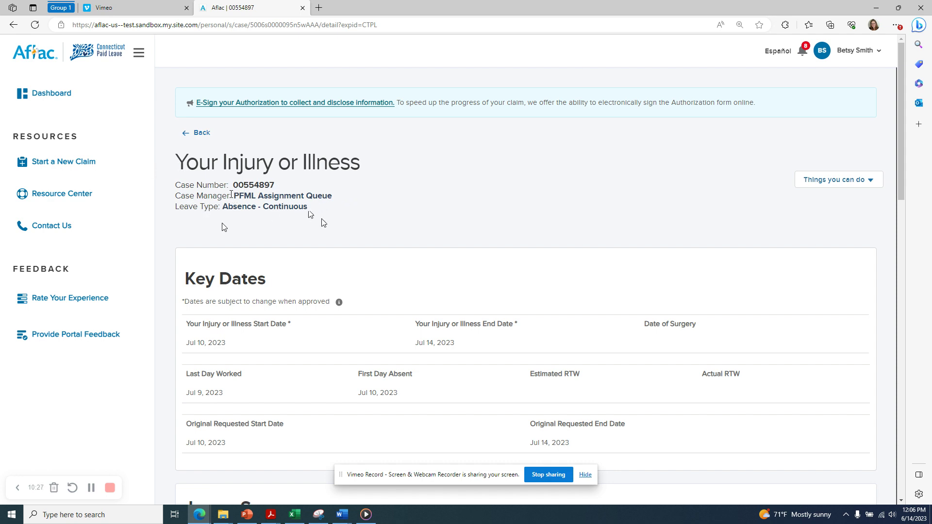
scroll(327, 224, "down", 3)
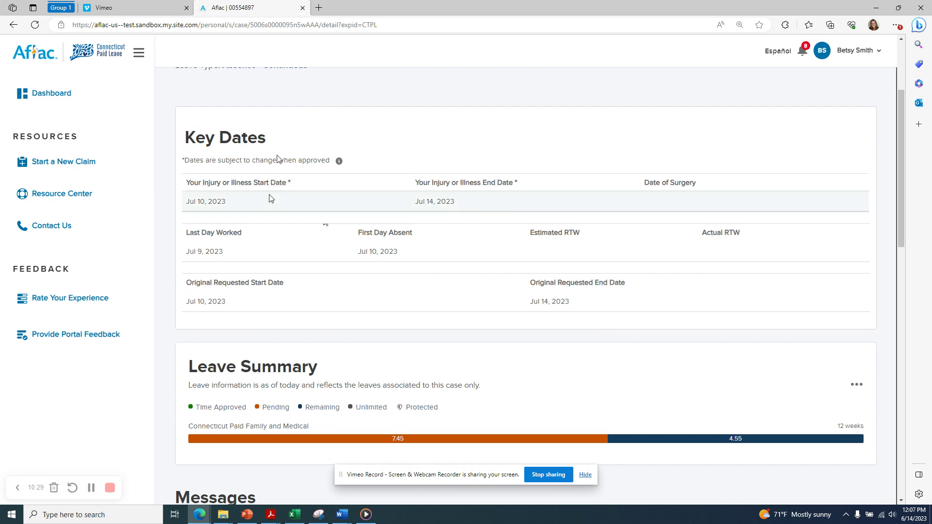
scroll(296, 291, "up", 1)
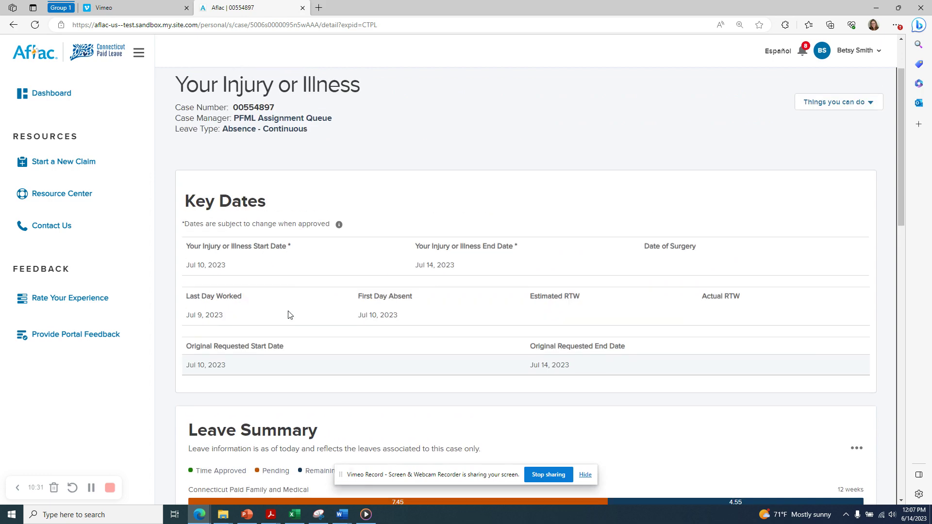
scroll(289, 340, "down", 3)
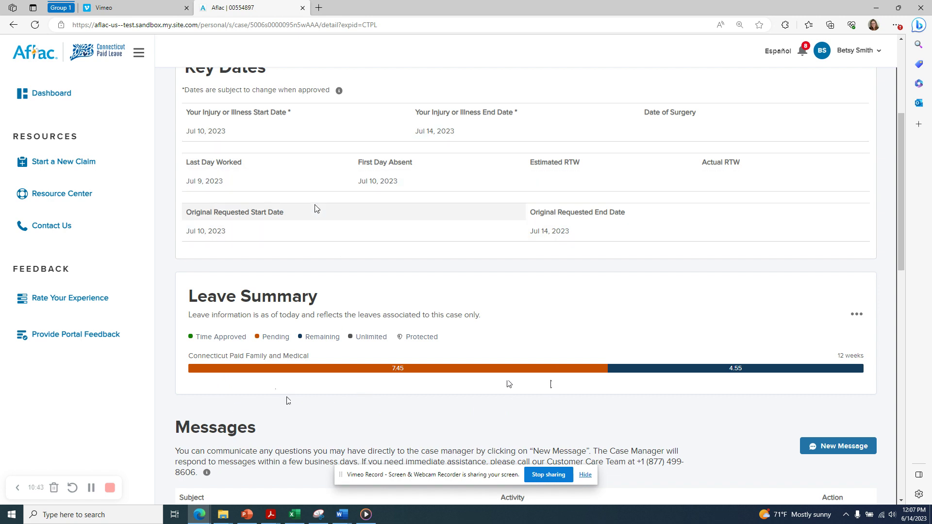
scroll(329, 287, "down", 2)
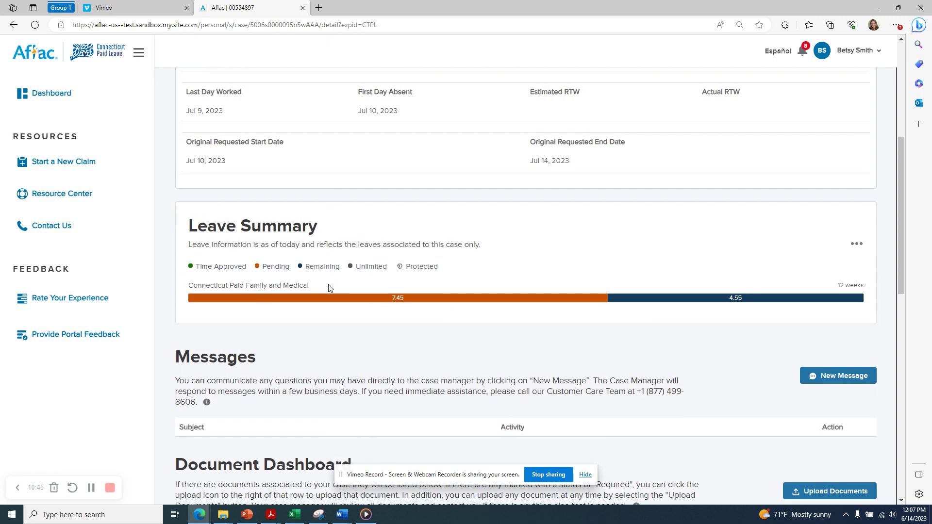
scroll(326, 297, "down", 4)
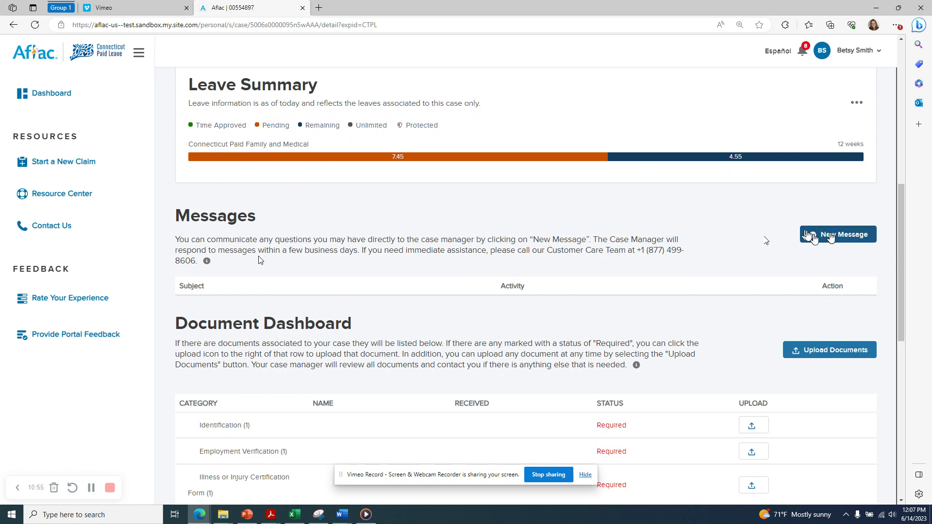
Scroll below the Document Dashboard to the Case Timeline showing the Jun 14 New Claim Notification letter.
scroll(485, 257, "down", 3)
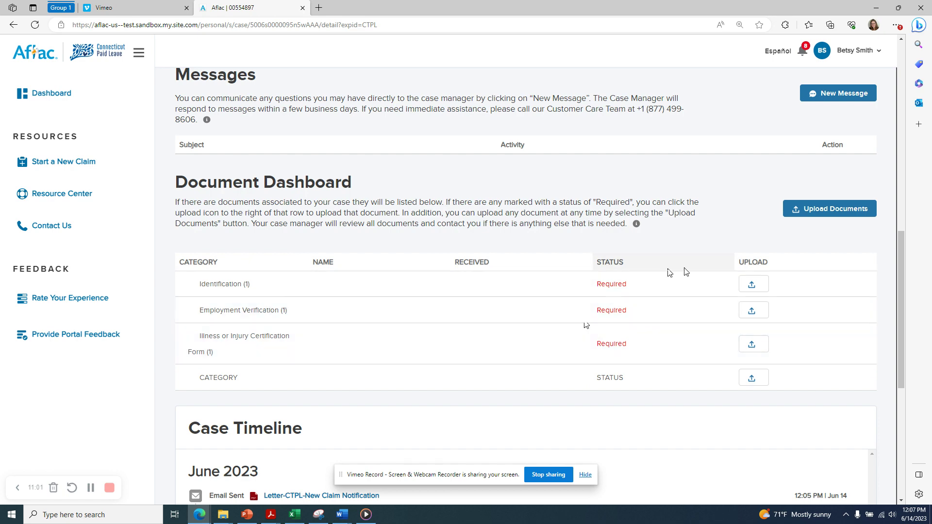
scroll(726, 376, "down", 3)
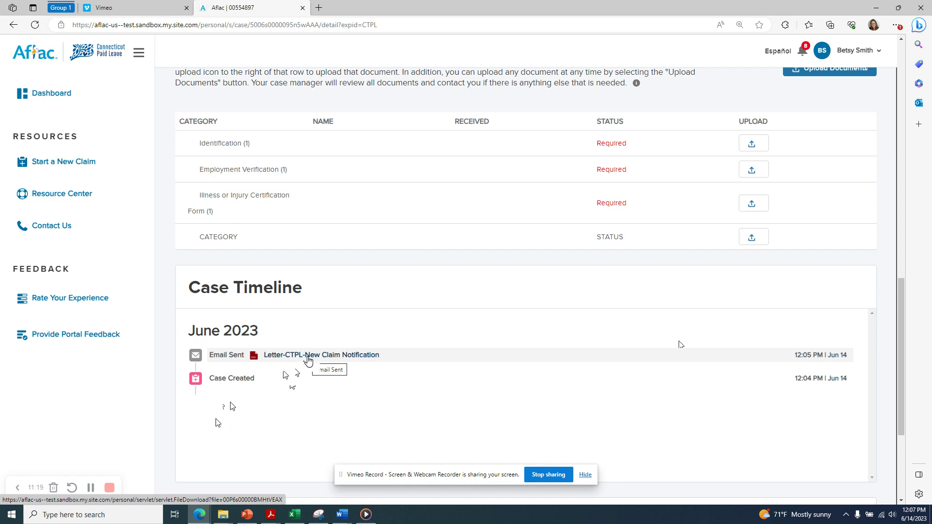
Open the Letter-CTPL-New Claim Notification PDF and highlight the July 25, 2023 submission deadline.
left_click(308, 359)
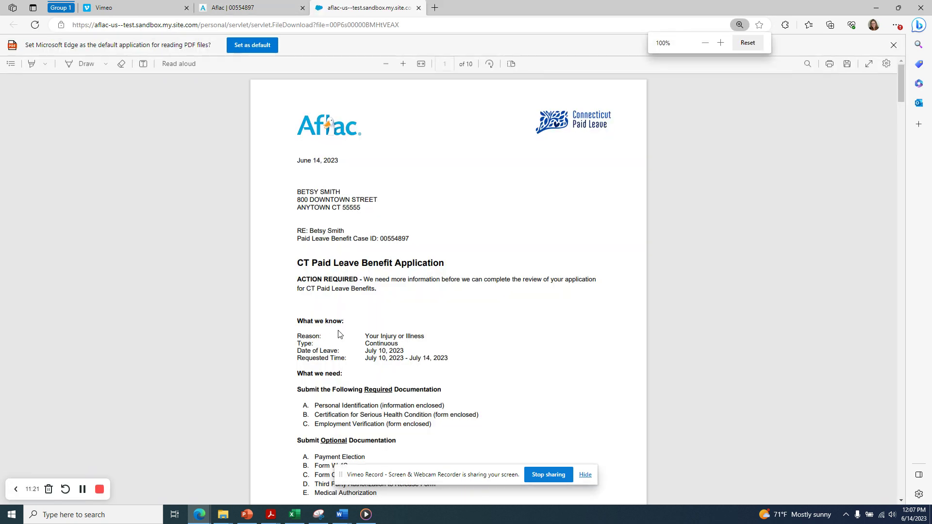
scroll(349, 174, "down", 1)
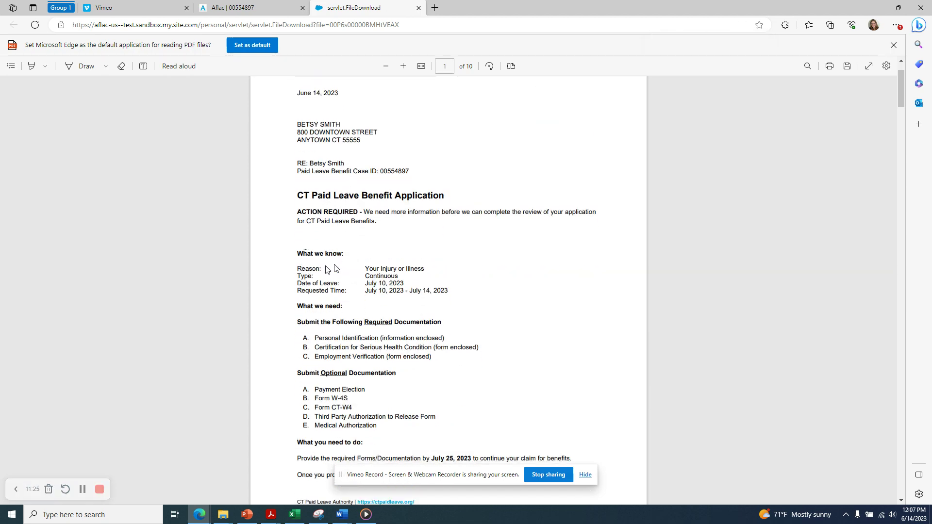
scroll(380, 296, "down", 2)
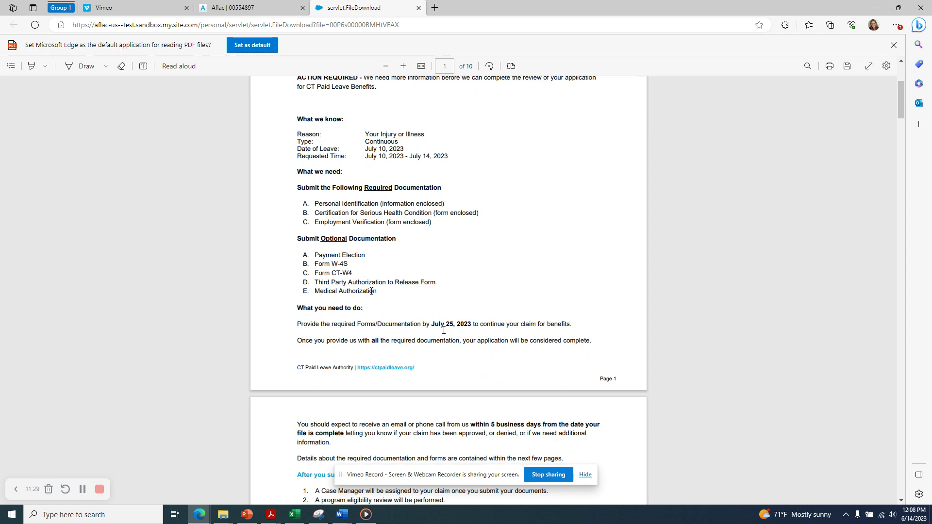
left_click_drag(430, 325, 474, 325)
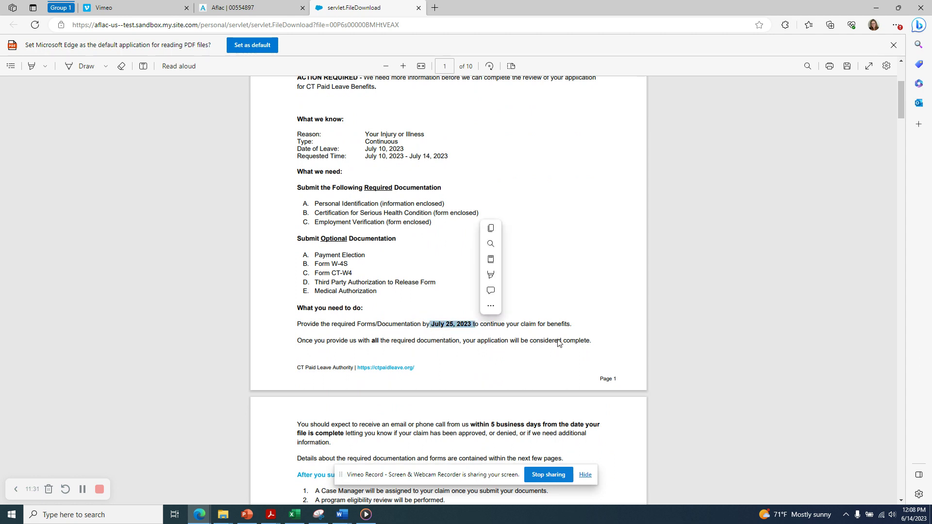
left_click(600, 316)
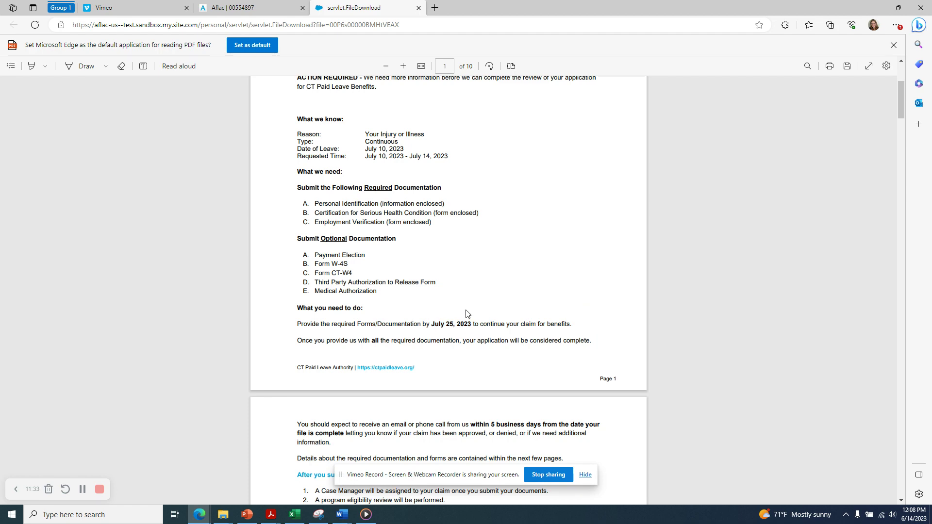
Read on through the letter, selecting a heading, down to the page 5 Serious Health Condition certification form.
scroll(465, 313, "down", 1)
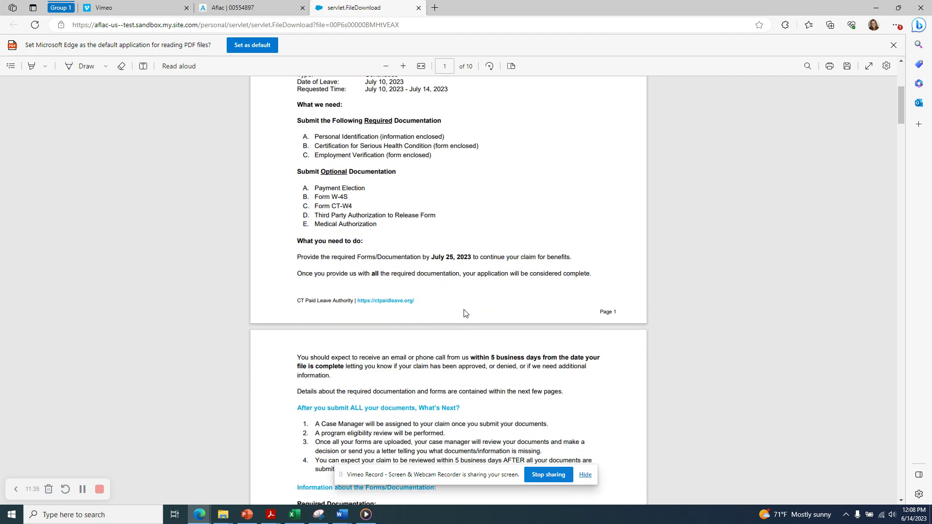
scroll(465, 313, "down", 3)
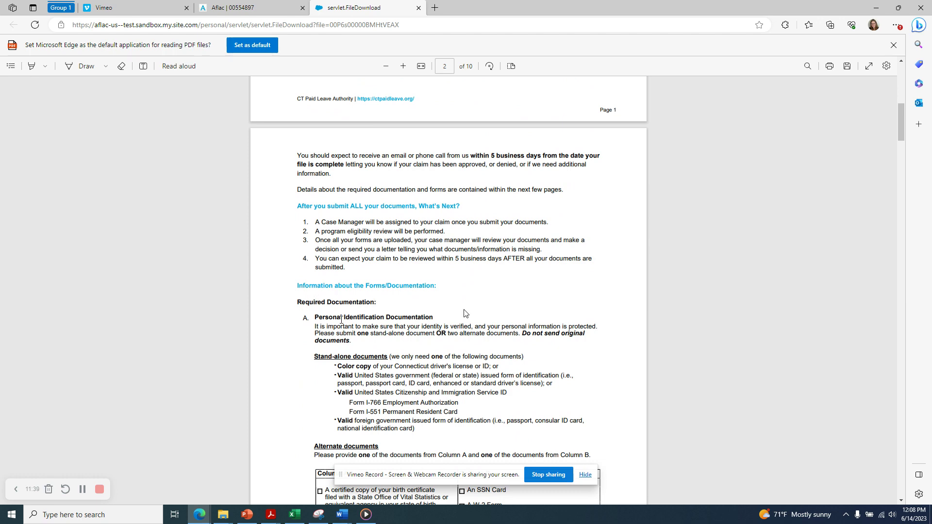
left_click_drag(316, 318, 434, 318)
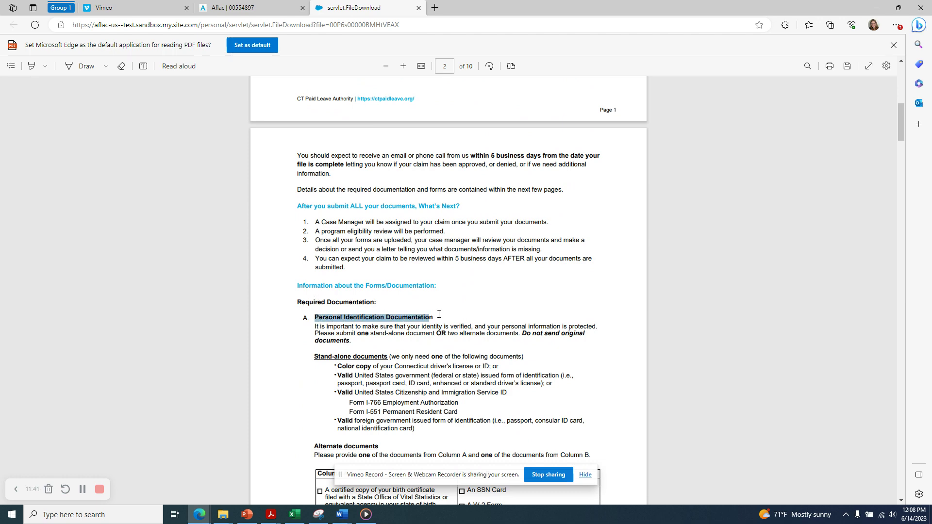
left_click(474, 342)
scroll(475, 346, "down", 4)
scroll(475, 345, "down", 7)
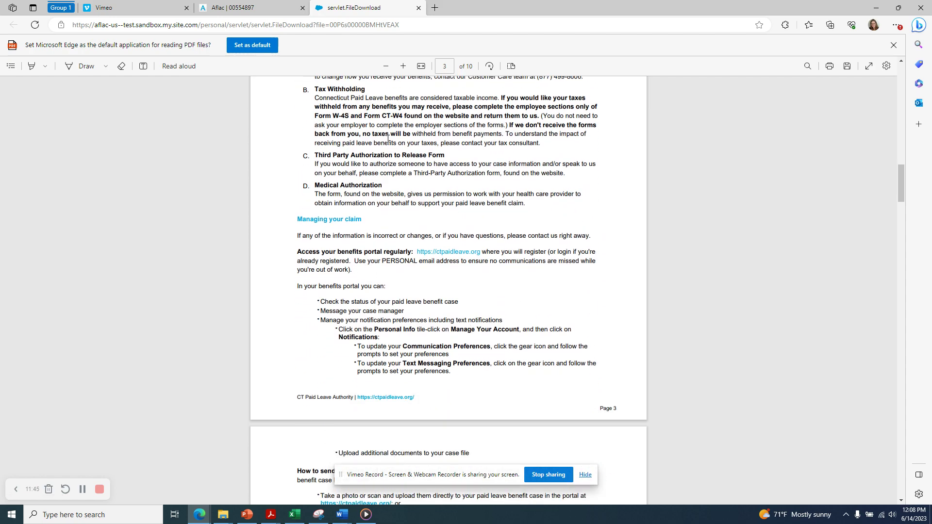
scroll(402, 316, "down", 10)
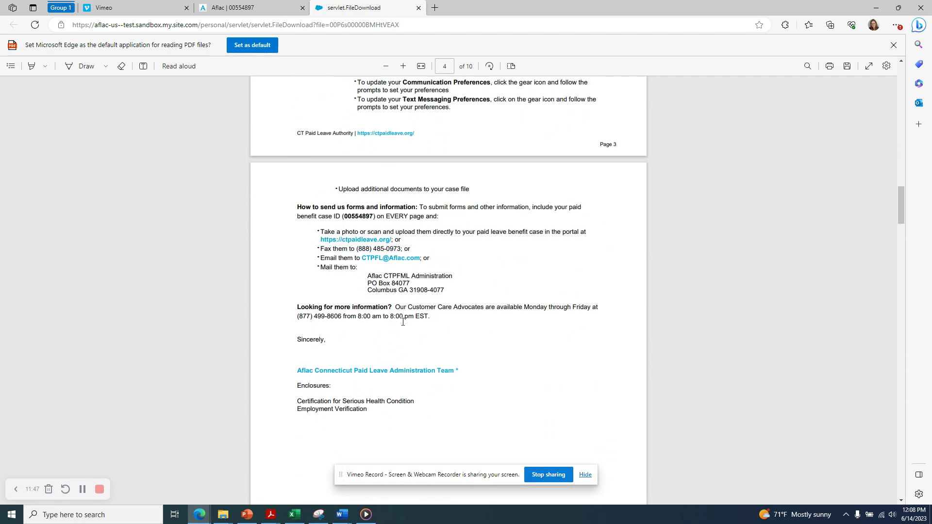
scroll(403, 322, "down", 3)
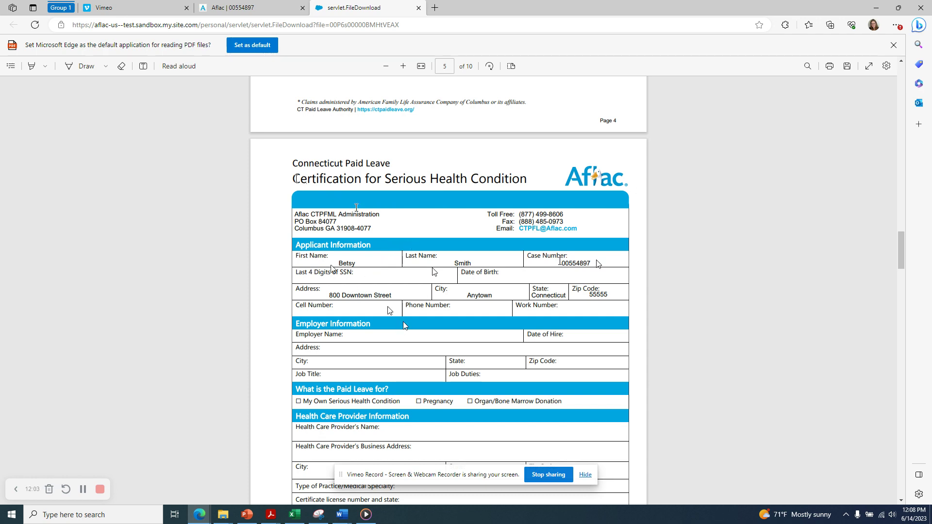
Page the PDF down to page 9, then return to the case page's Document Dashboard.
scroll(403, 324, "down", 15)
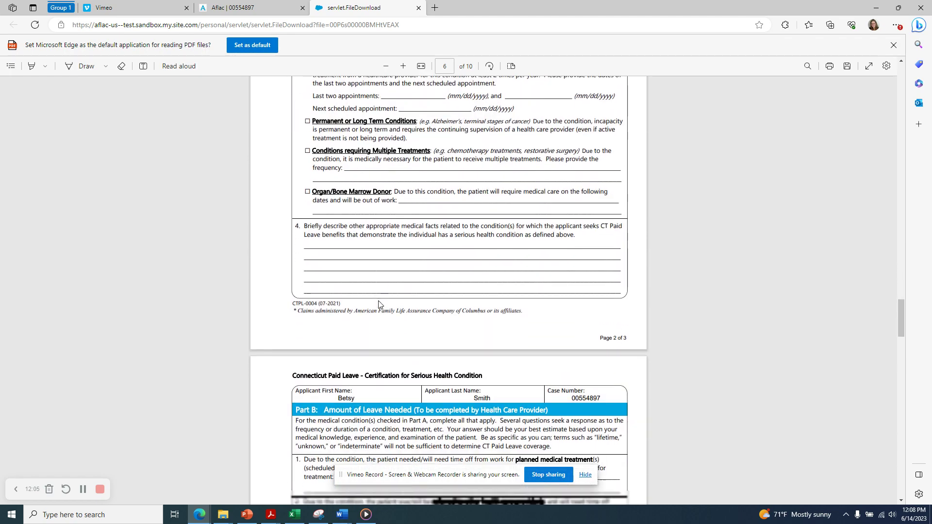
scroll(379, 303, "down", 20)
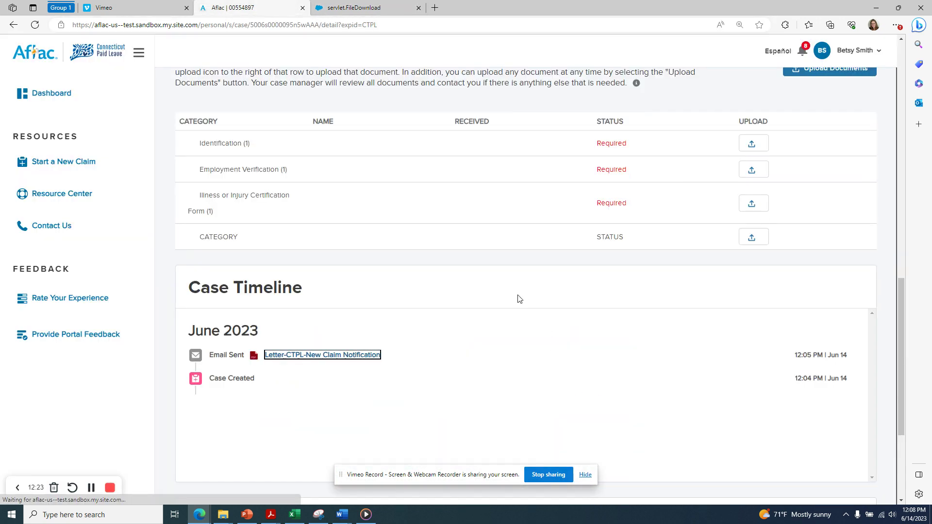
scroll(522, 298, "up", 3)
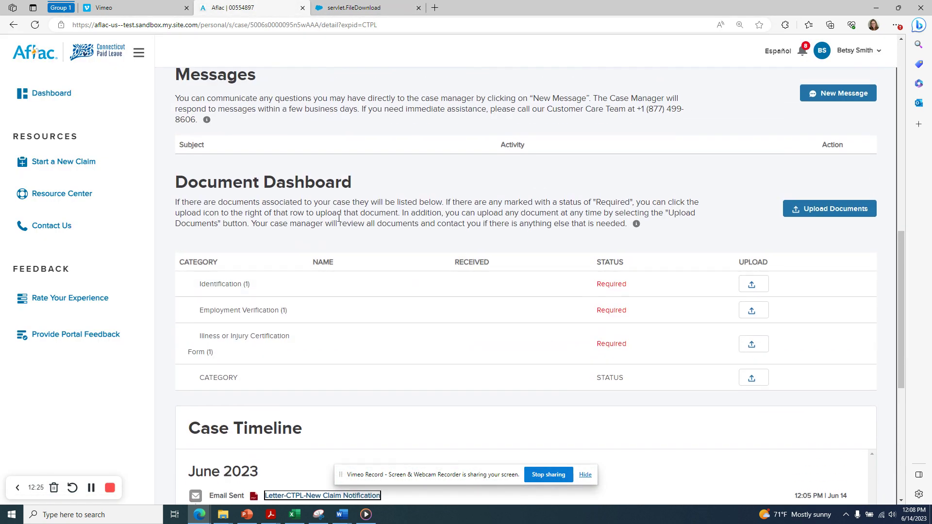
left_click(359, 8)
scroll(421, 243, "up", 20)
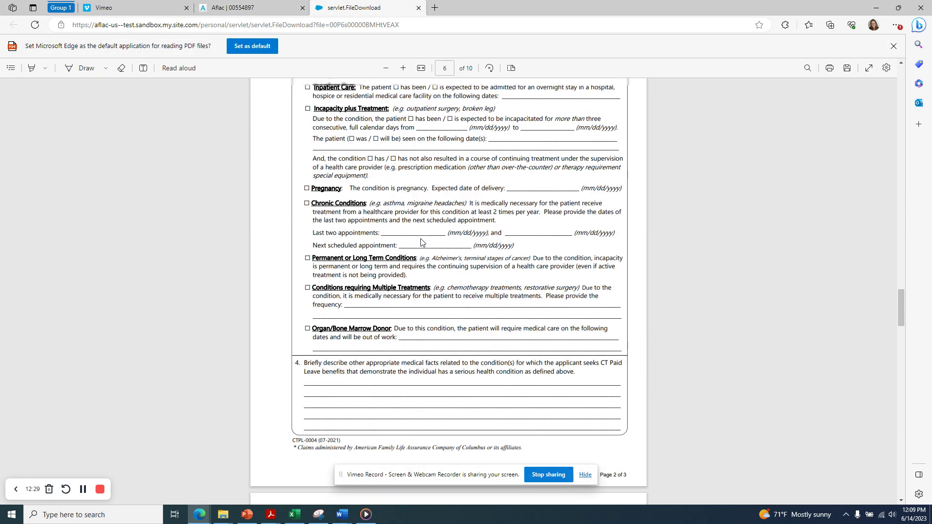
scroll(421, 242, "up", 20)
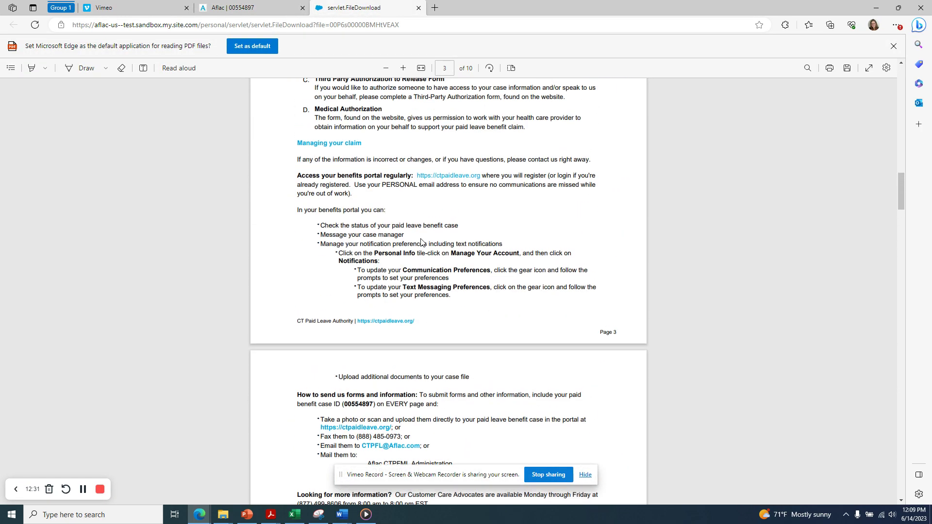
scroll(421, 243, "up", 15)
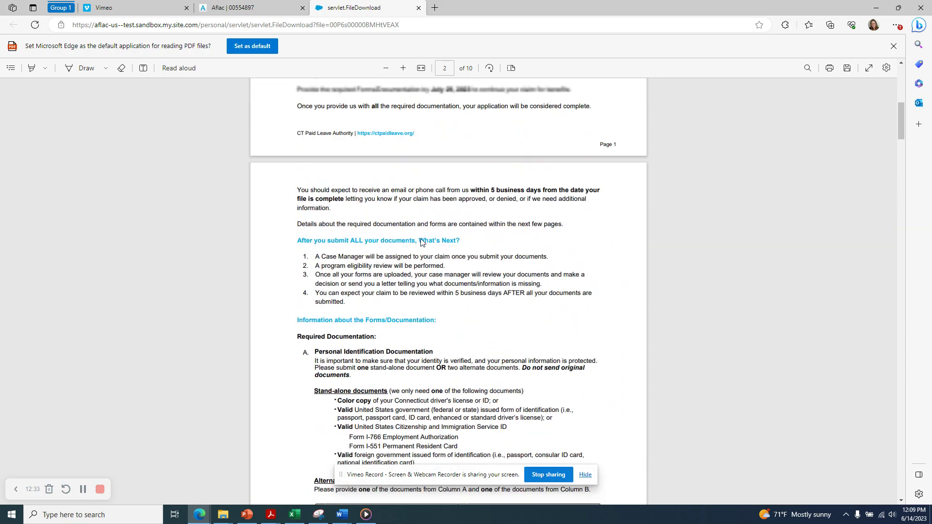
scroll(421, 242, "up", 3)
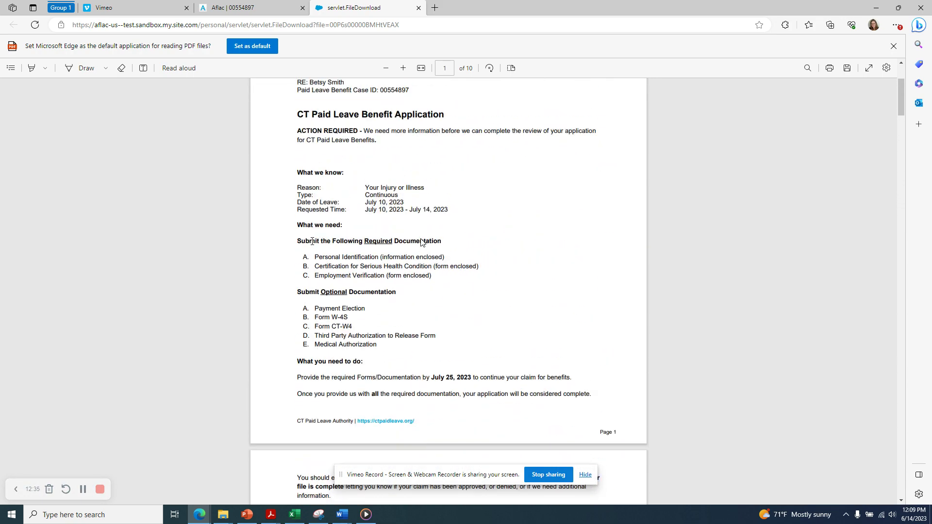
left_click_drag(297, 241, 431, 275)
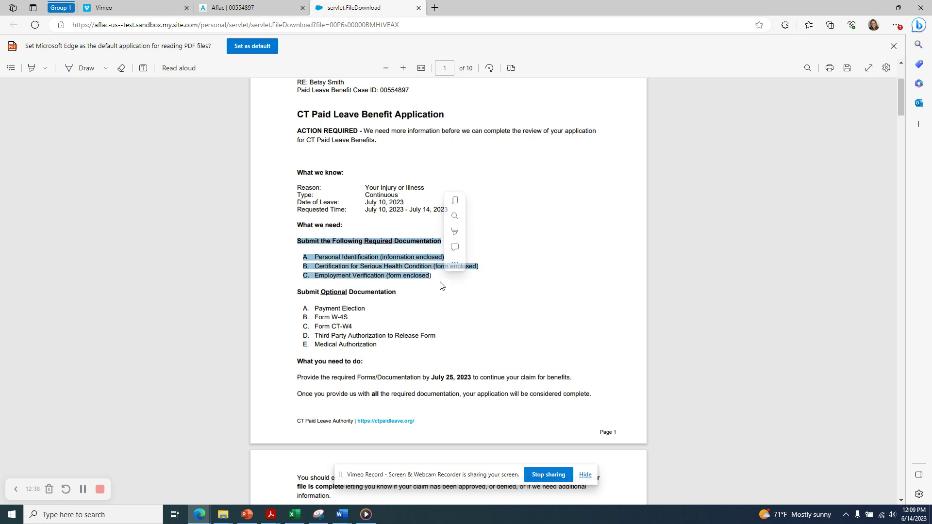
left_click(523, 297)
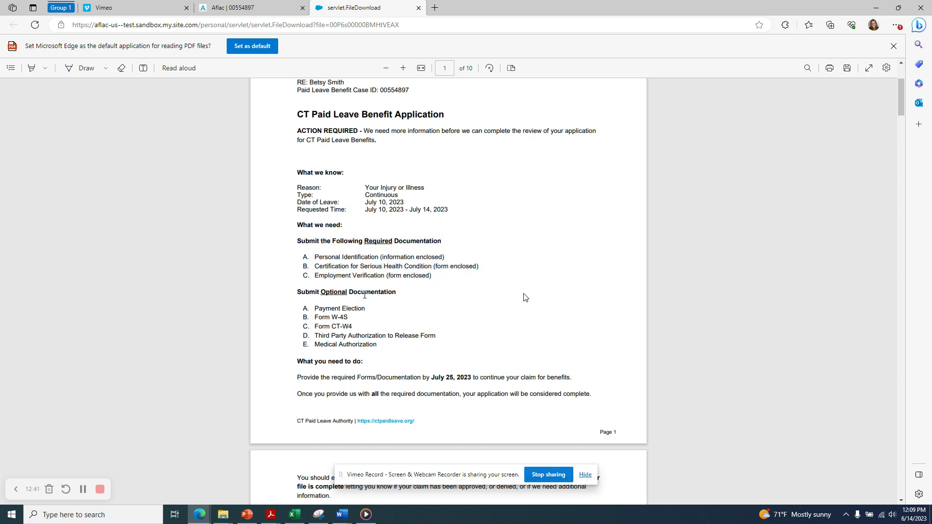
left_click_drag(298, 291, 383, 346)
left_click(405, 363)
left_click(274, 9)
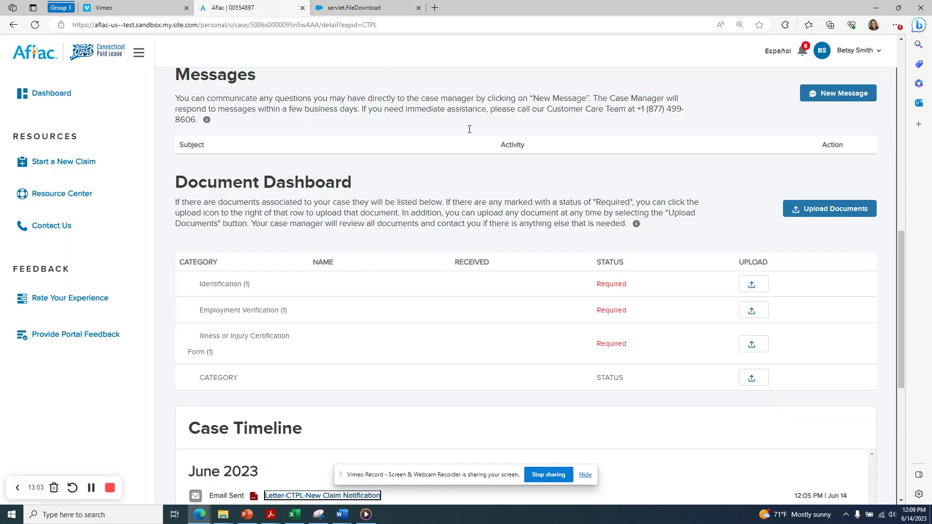